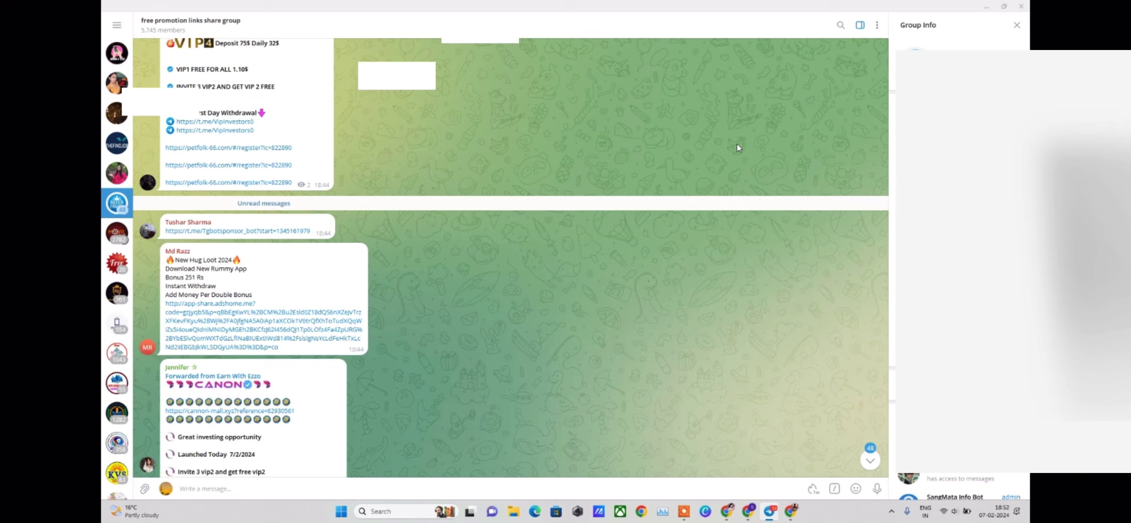
{"action": "left_click", "coordinate": [1017, 25]}
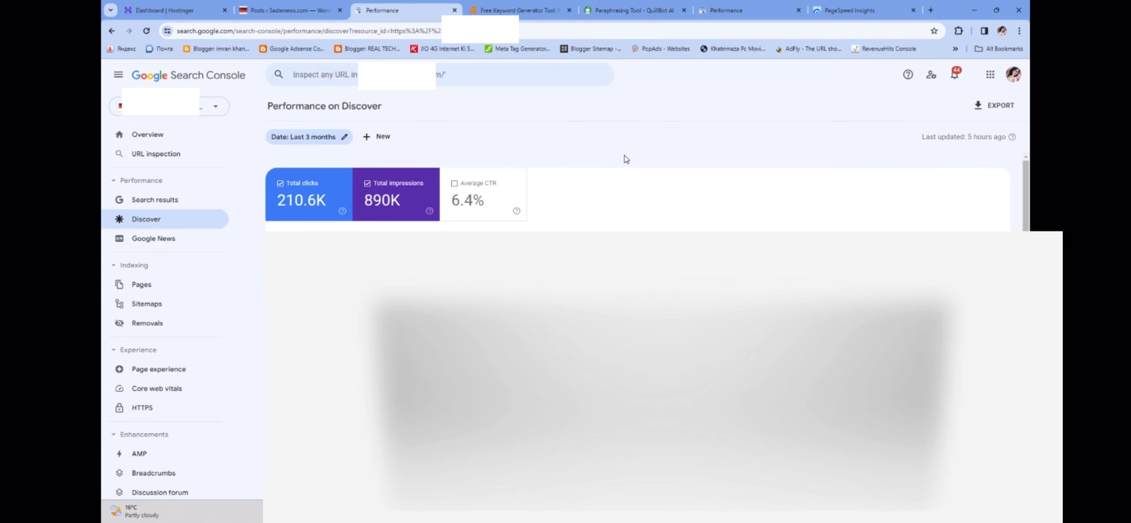
{"action": "left_click", "coordinate": [854, 10]}
{"action": "scroll", "coordinate": [562, 171], "scroll_direction": "down", "scroll_amount": 2}
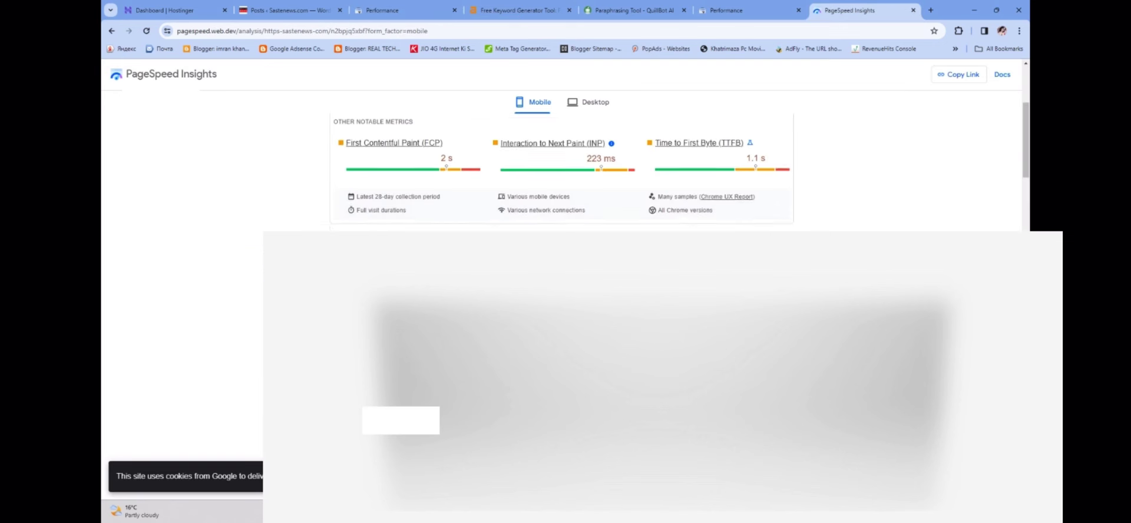
{"action": "scroll", "coordinate": [562, 177], "scroll_direction": "up", "scroll_amount": 2}
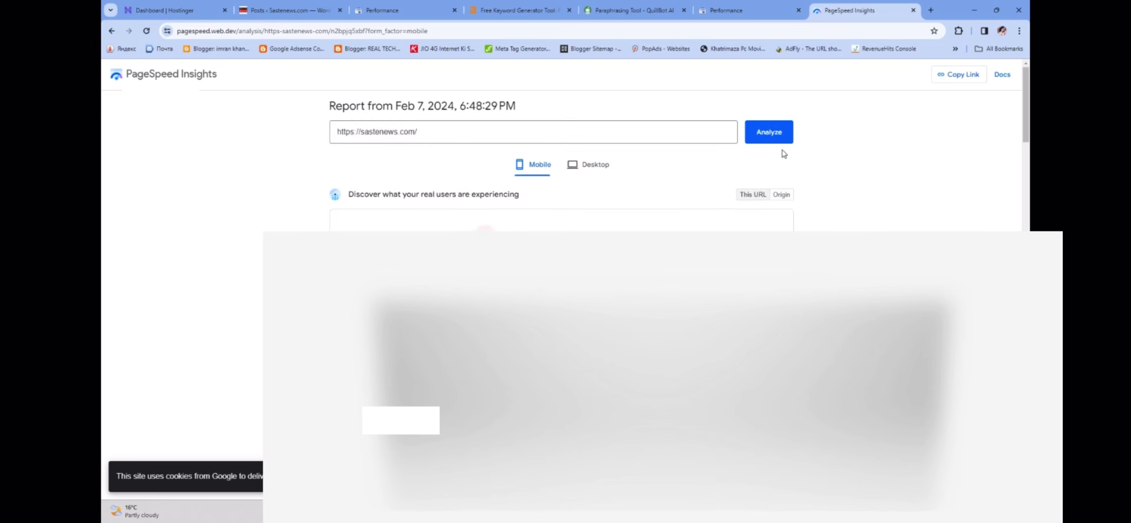
{"action": "left_click", "coordinate": [768, 132]}
- Check the mobile performance score and last scan date for sastenews.com on the Hostinger dashboard
{"action": "left_click", "coordinate": [168, 10]}
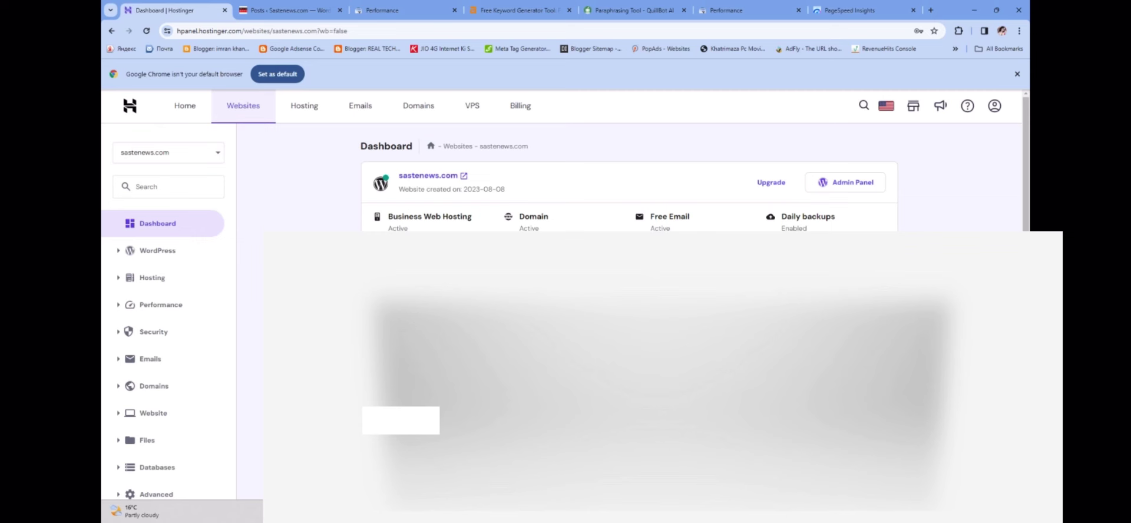
{"action": "mouse_move", "coordinate": [364, 384]}
{"action": "left_mouse_down"}
{"action": "mouse_move", "coordinate": [334, 373]}
{"action": "mouse_move", "coordinate": [356, 369]}
{"action": "left_mouse_up"}
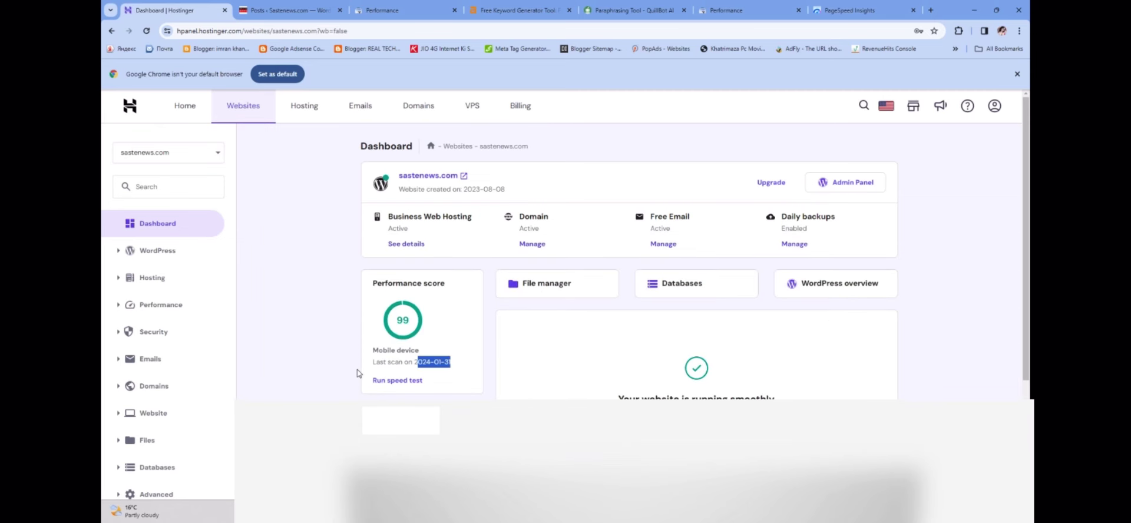
{"action": "left_click", "coordinate": [343, 363]}
{"action": "left_click_drag", "start_coordinate": [434, 374], "coordinate": [980, 277]}
- Examine the Core Web Vitals and diagnosed performance metrics in the new mobile PageSpeed Insights report
{"action": "left_click", "coordinate": [849, 10]}
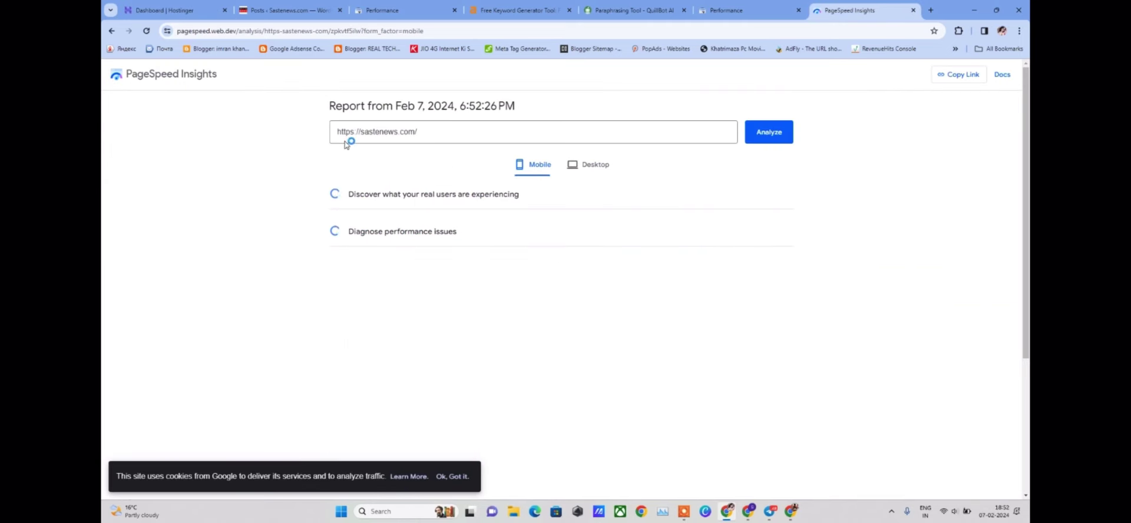
{"action": "scroll", "coordinate": [521, 224], "scroll_direction": "down", "scroll_amount": 1}
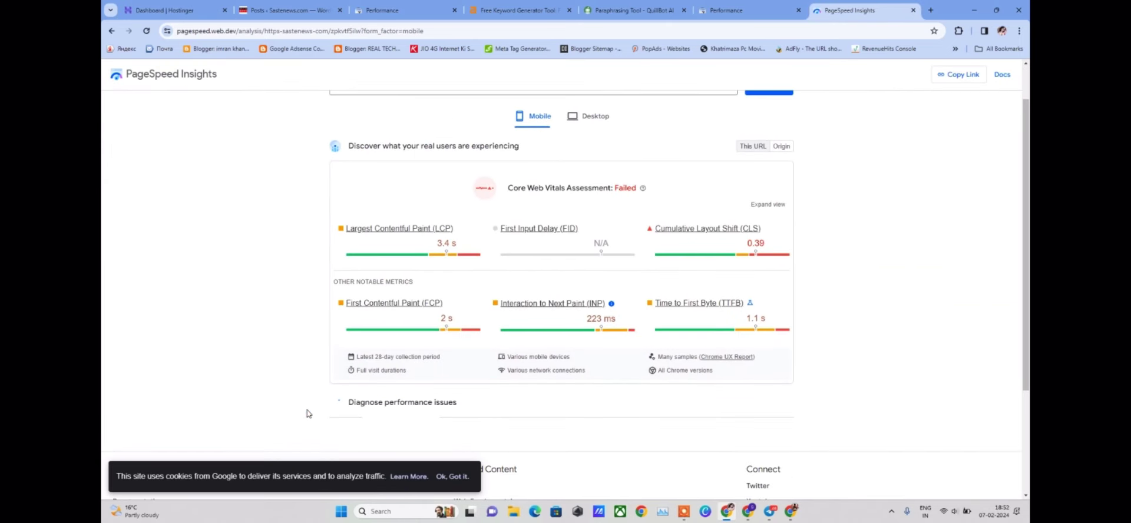
{"action": "left_click_drag", "start_coordinate": [299, 400], "coordinate": [475, 402]}
{"action": "scroll", "coordinate": [608, 331], "scroll_direction": "down", "scroll_amount": 3}
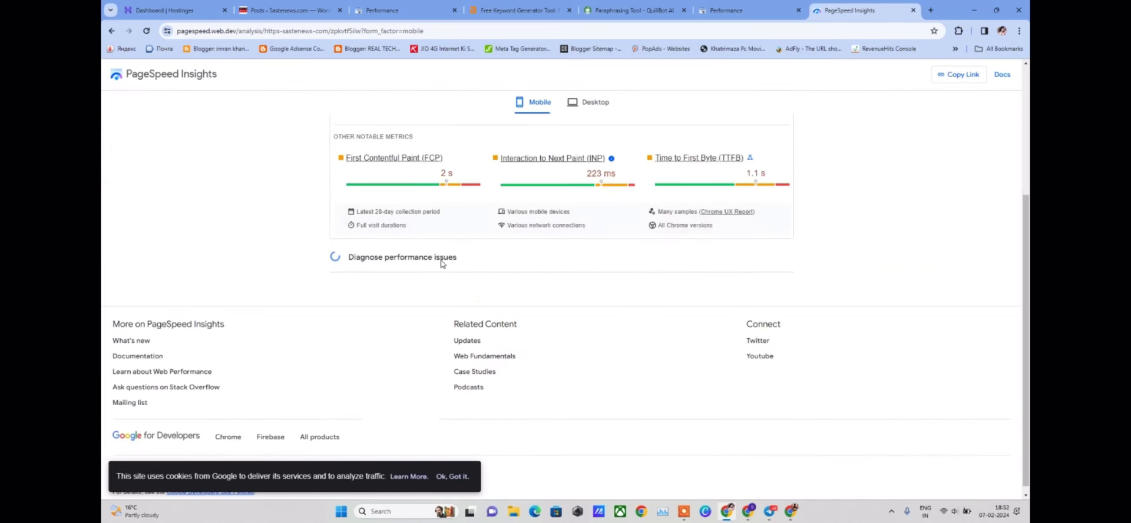
{"action": "scroll", "coordinate": [408, 260], "scroll_direction": "up", "scroll_amount": 3}
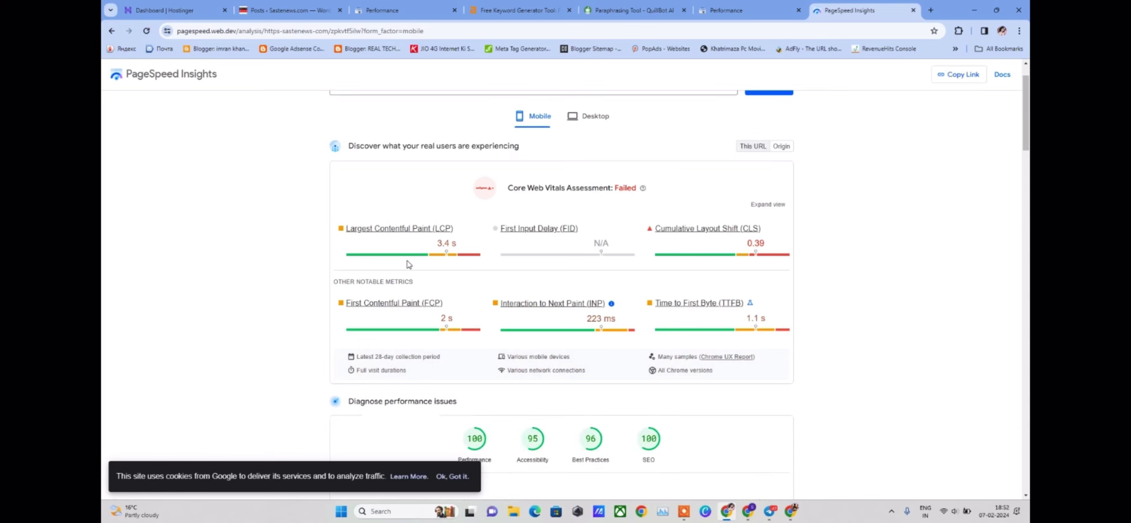
{"action": "scroll", "coordinate": [408, 264], "scroll_direction": "down", "scroll_amount": 4}
{"action": "scroll", "coordinate": [501, 328], "scroll_direction": "down", "scroll_amount": 2}
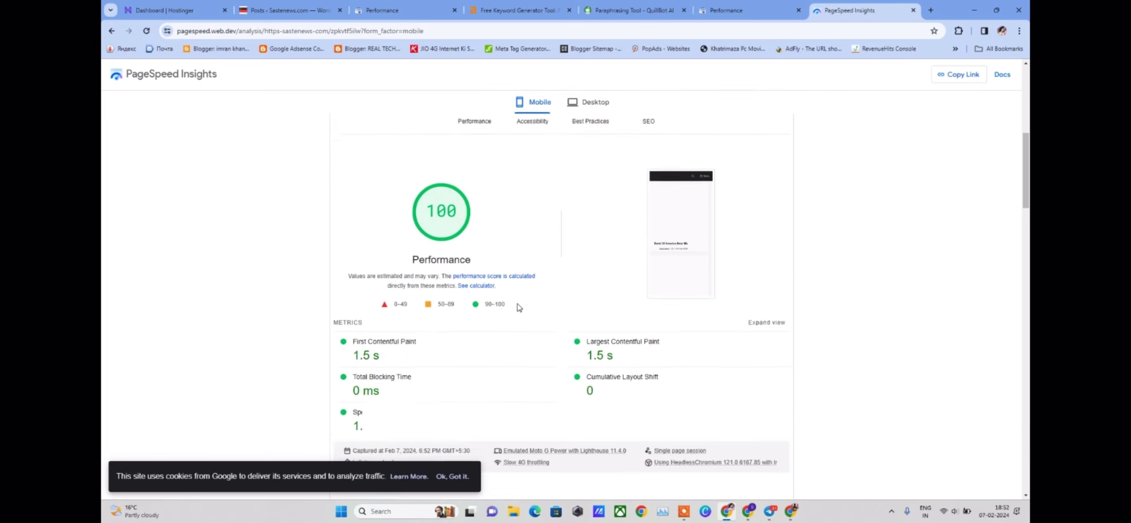
- Review the report's category scores and compare the desktop results with the mobile results
{"action": "scroll", "coordinate": [519, 303], "scroll_direction": "up", "scroll_amount": 4}
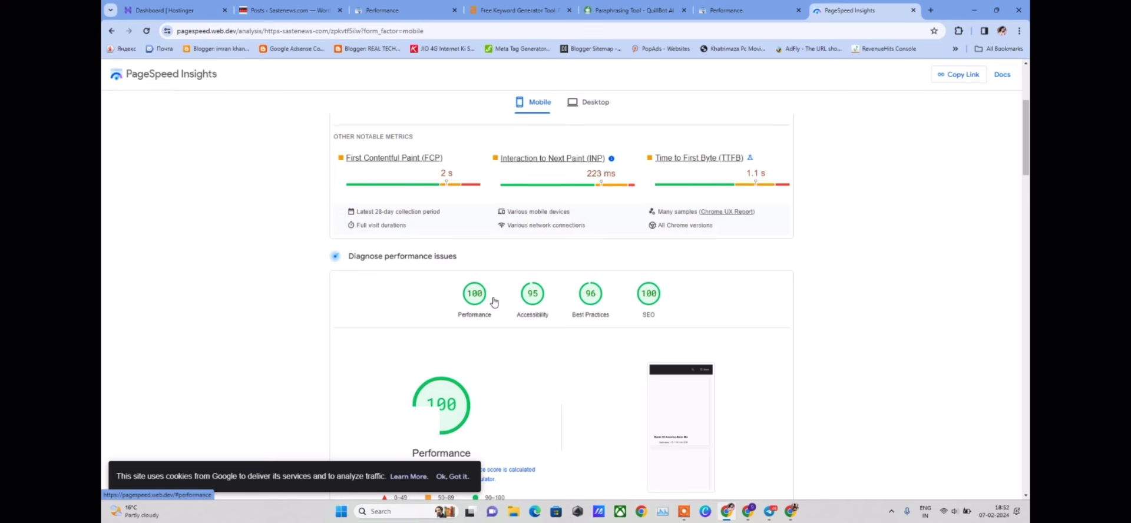
{"action": "scroll", "coordinate": [492, 298], "scroll_direction": "up", "scroll_amount": 3}
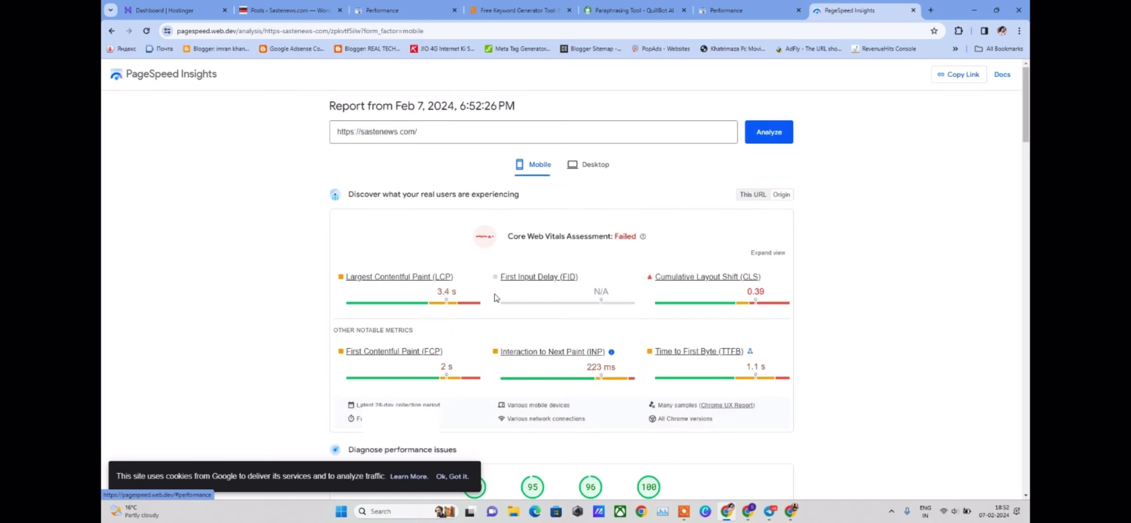
{"action": "left_click", "coordinate": [603, 173]}
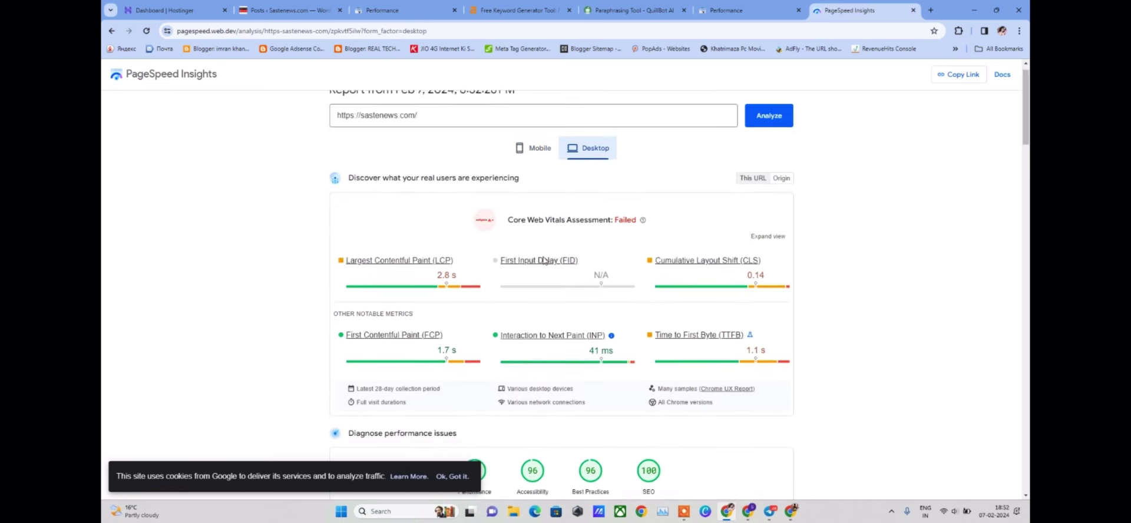
{"action": "left_click", "coordinate": [533, 164]}
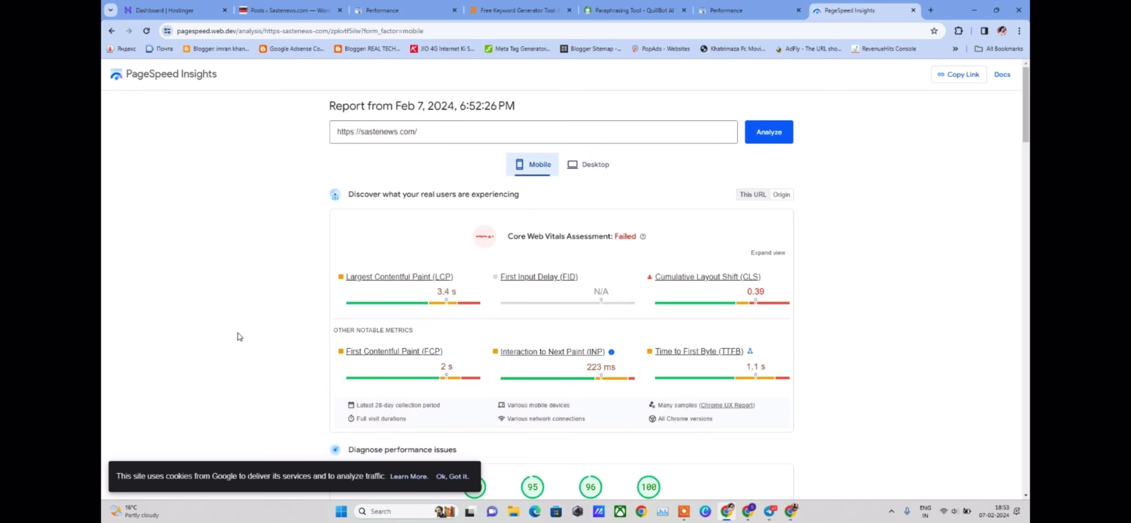
- Open the "Bank Of America Near Me" post for editing from the WordPress posts list
{"action": "left_click", "coordinate": [283, 11]}
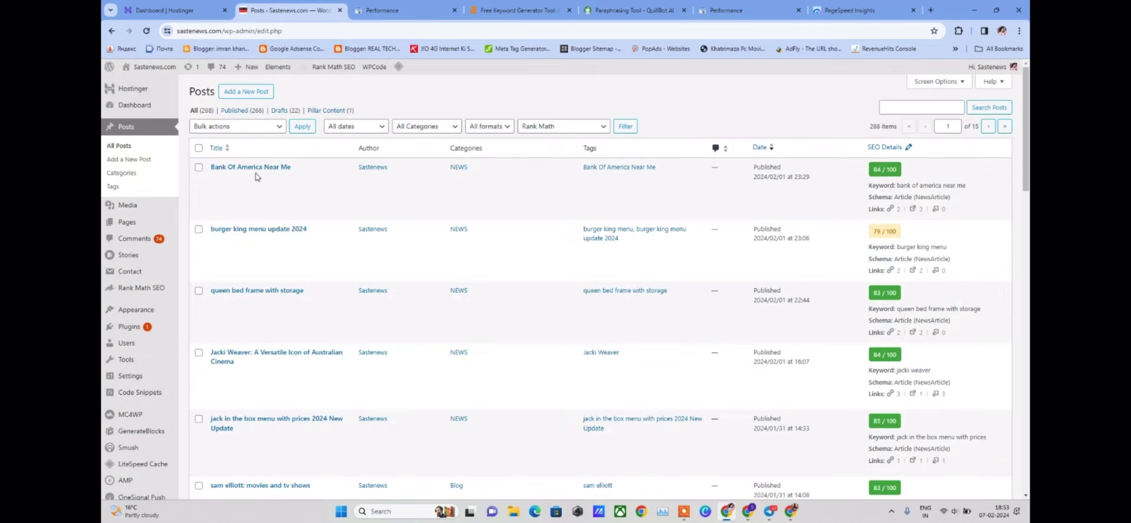
{"action": "mouse_move", "coordinate": [266, 244]}
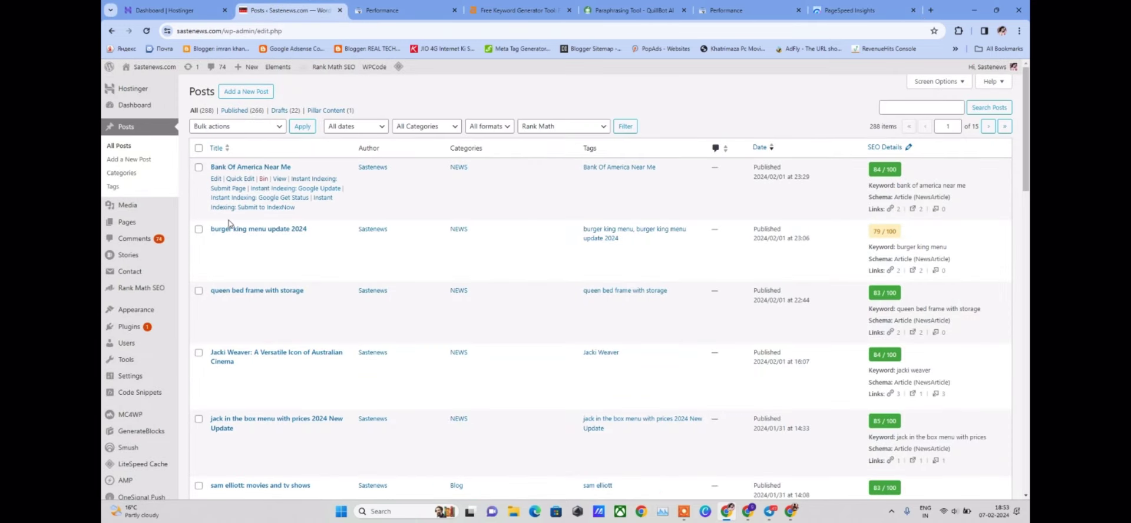
{"action": "left_click", "coordinate": [216, 179]}
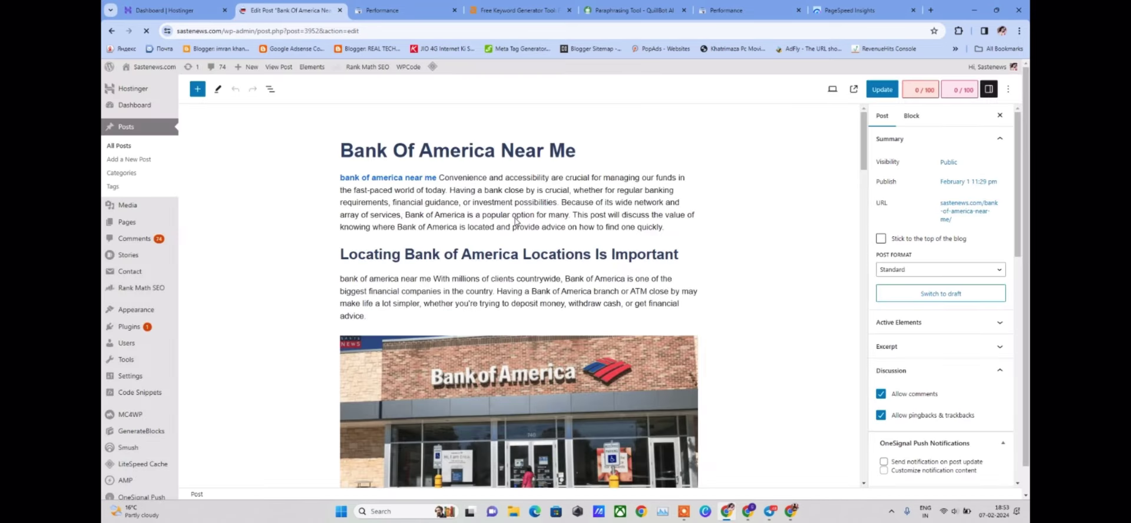
- Set the resolution of the Bank of America image in the post to Full Size
{"action": "scroll", "coordinate": [501, 222], "scroll_direction": "down", "scroll_amount": 3}
{"action": "left_click", "coordinate": [500, 222]}
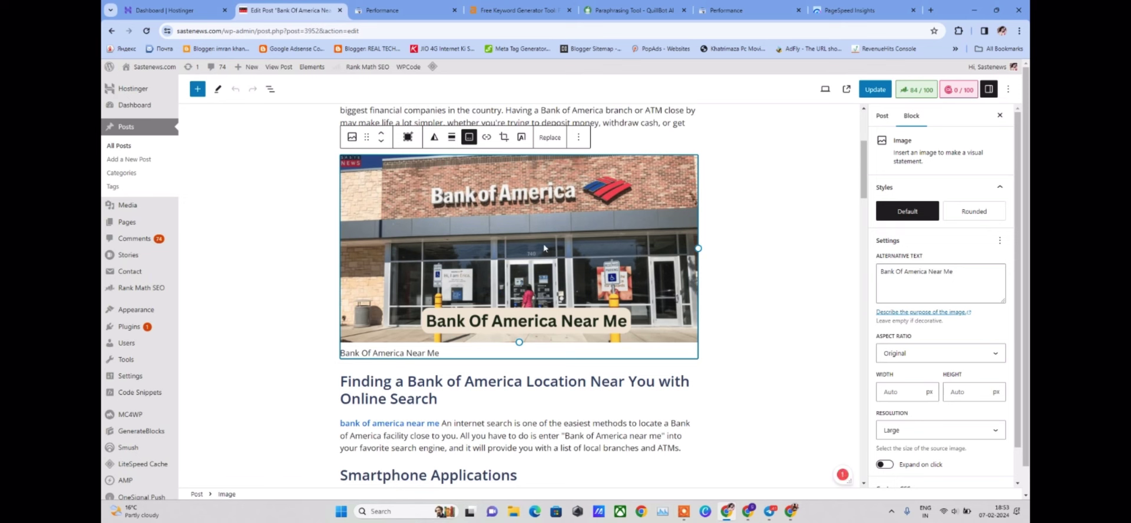
{"action": "left_click", "coordinate": [915, 434]}
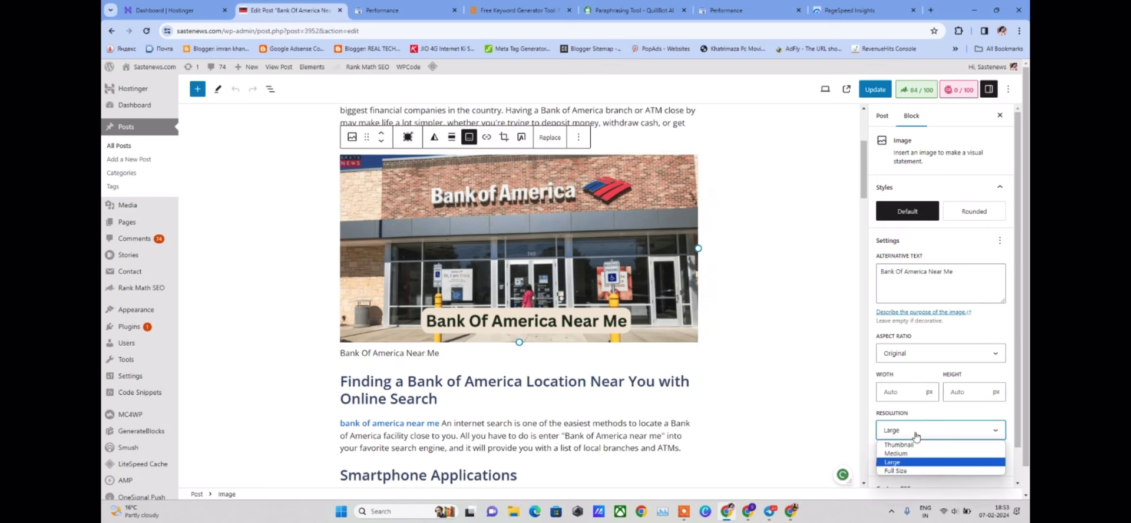
{"action": "left_click", "coordinate": [908, 472]}
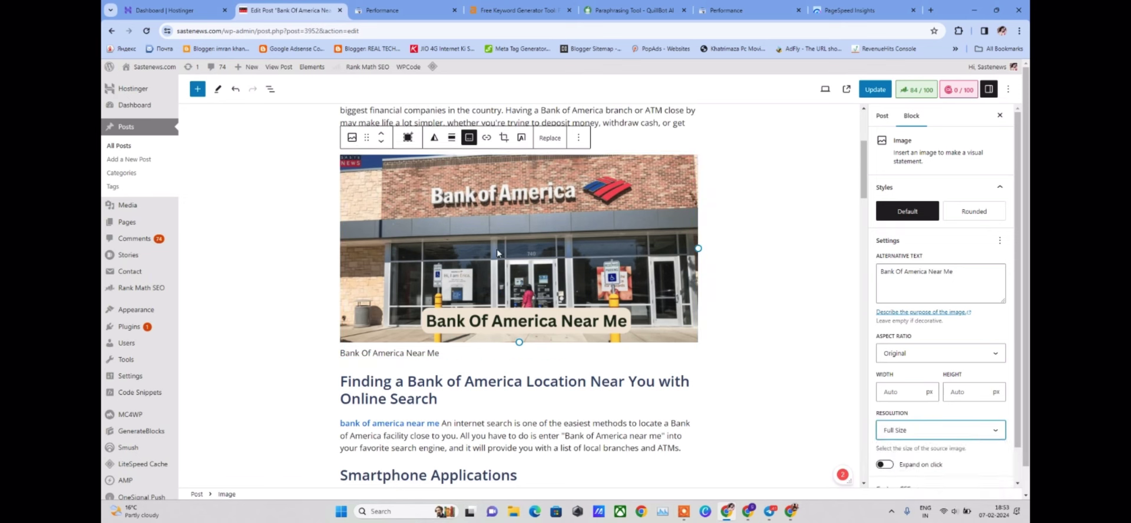
- Inspect the image element in the developer tools to check its intrinsic size and file size, and close the tools
{"action": "right_click", "coordinate": [500, 253]}
{"action": "left_click", "coordinate": [526, 386]}
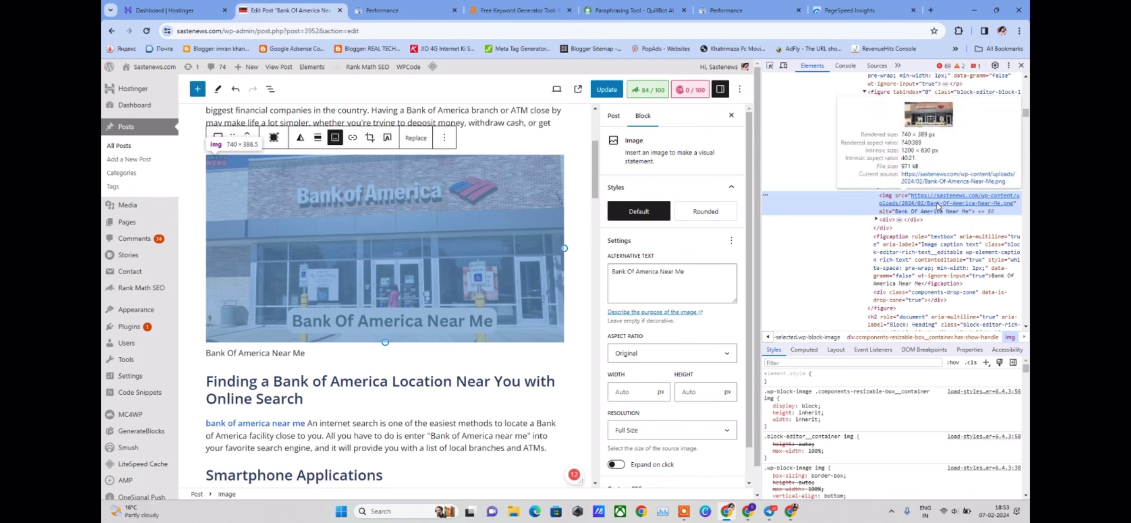
{"action": "mouse_move", "coordinate": [928, 208]}
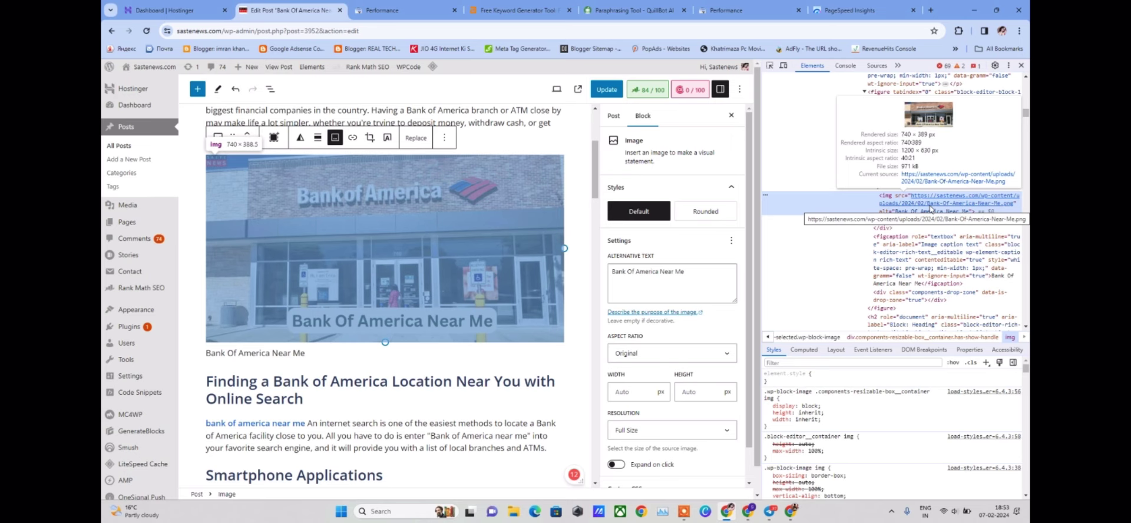
{"action": "key", "text": "F12"}
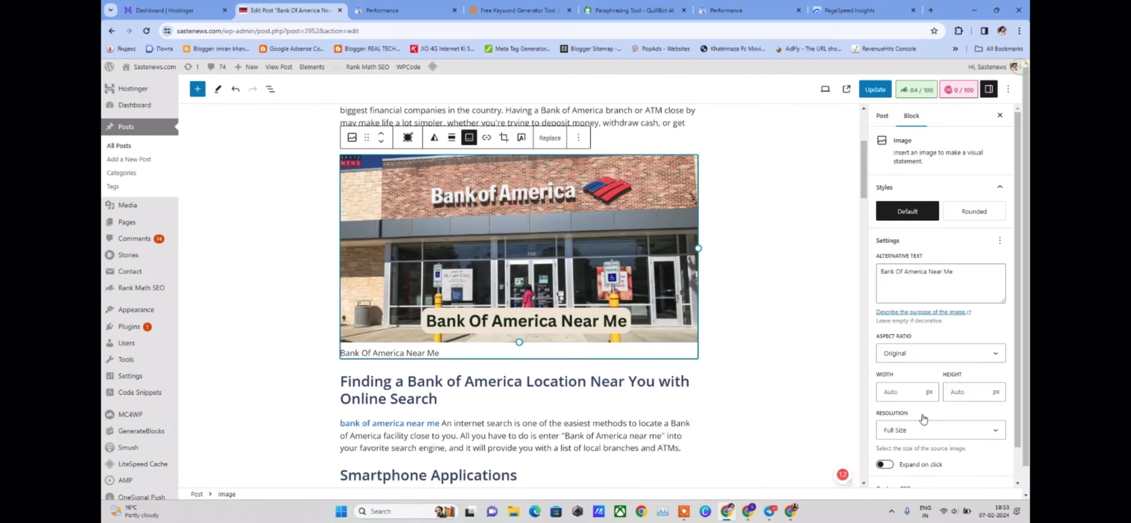
- Set the resolution of the Bank of America image back to Large
{"action": "left_click", "coordinate": [908, 430]}
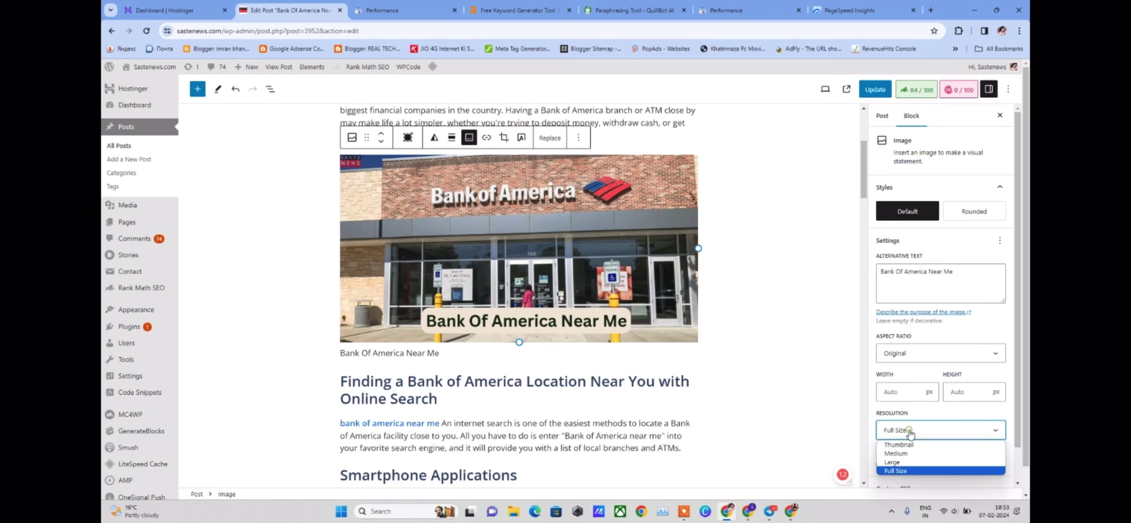
{"action": "left_click", "coordinate": [905, 463]}
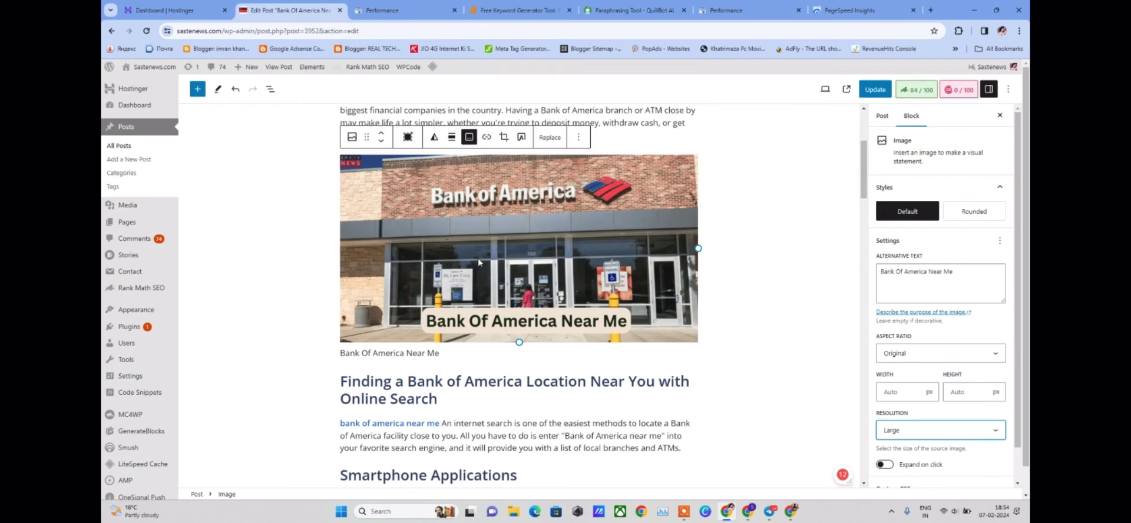
- Recheck the mobile PageSpeed Insights report for sastenews.com
{"action": "left_click", "coordinate": [850, 10]}
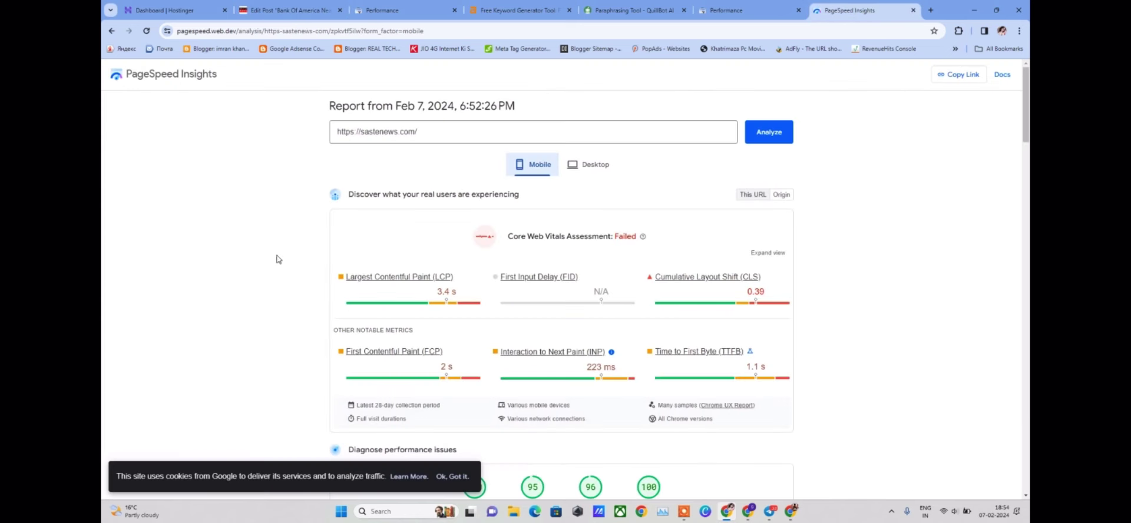
{"action": "scroll", "coordinate": [428, 408], "scroll_direction": "down", "scroll_amount": 2}
{"action": "scroll", "coordinate": [466, 380], "scroll_direction": "up", "scroll_amount": 2}
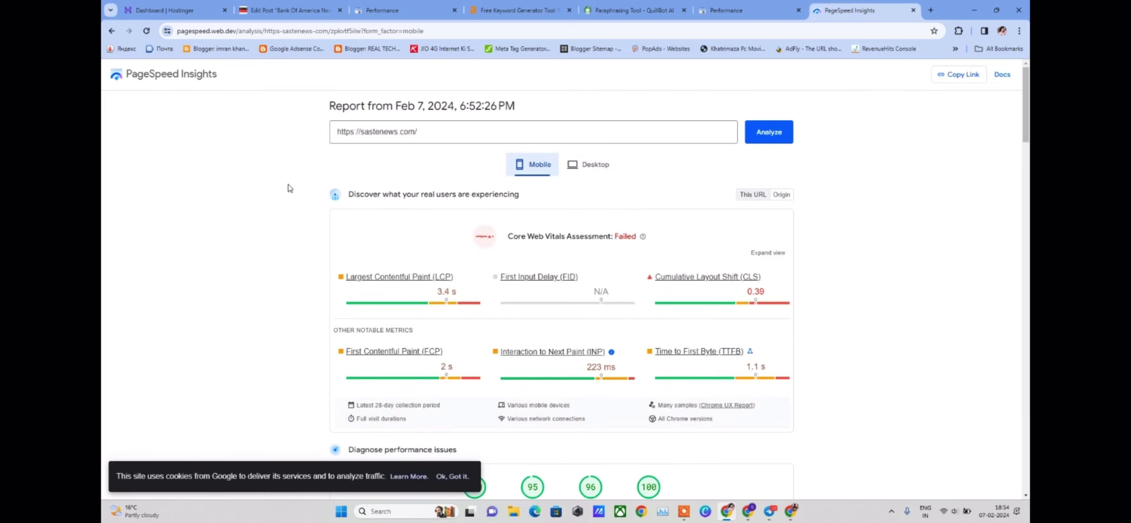
- Return to the "Bank Of America Near Me" post and examine its title, headings, paragraphs and image placement
{"action": "left_click", "coordinate": [263, 10]}
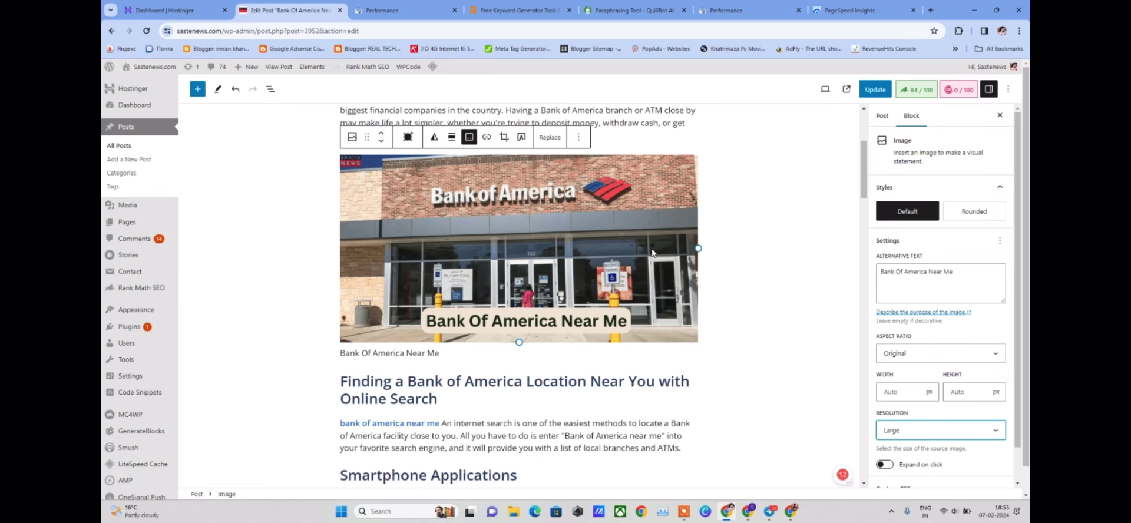
{"action": "scroll", "coordinate": [487, 239], "scroll_direction": "up", "scroll_amount": 3}
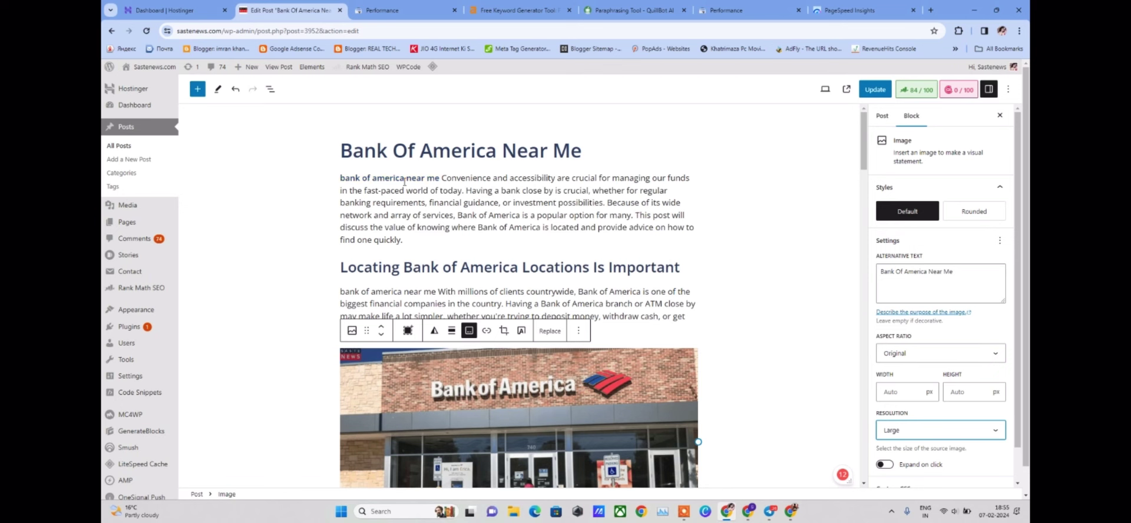
{"action": "scroll", "coordinate": [395, 218], "scroll_direction": "down", "scroll_amount": 1}
{"action": "left_click", "coordinate": [395, 219]}
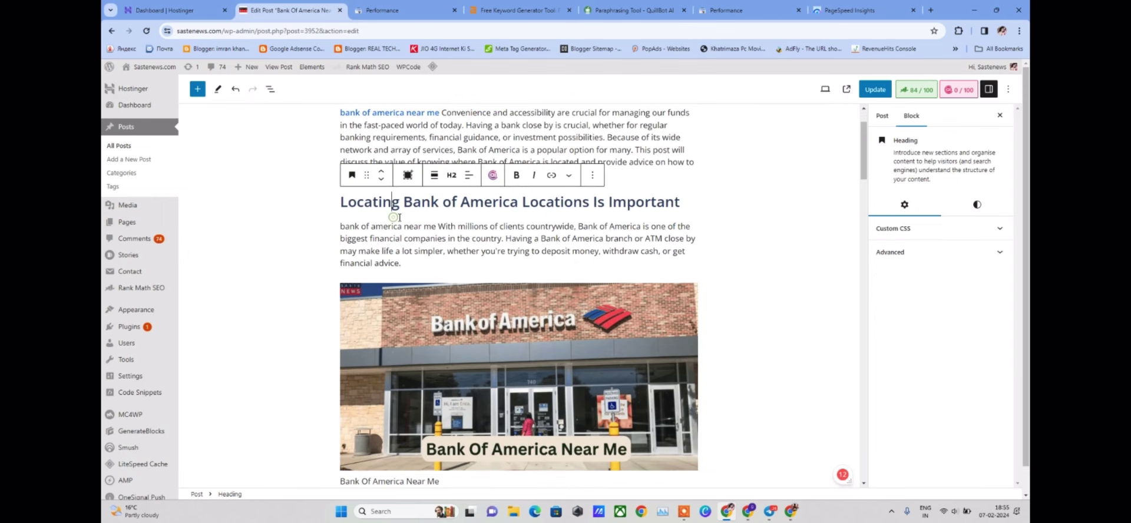
{"action": "scroll", "coordinate": [395, 236], "scroll_direction": "down", "scroll_amount": 7}
{"action": "left_click", "coordinate": [373, 171]}
{"action": "scroll", "coordinate": [383, 287], "scroll_direction": "down", "scroll_amount": 15}
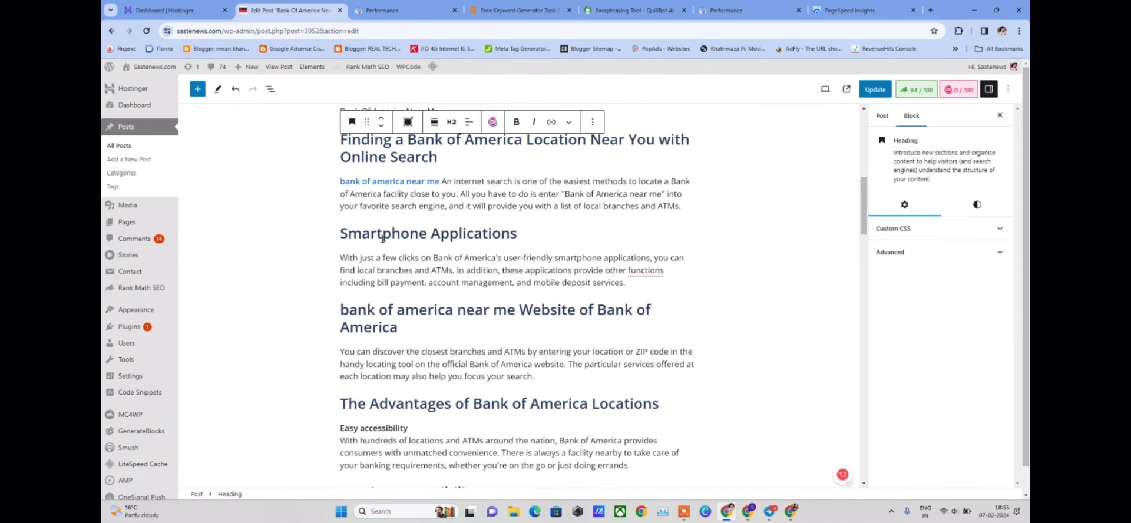
{"action": "scroll", "coordinate": [370, 315], "scroll_direction": "up", "scroll_amount": 12}
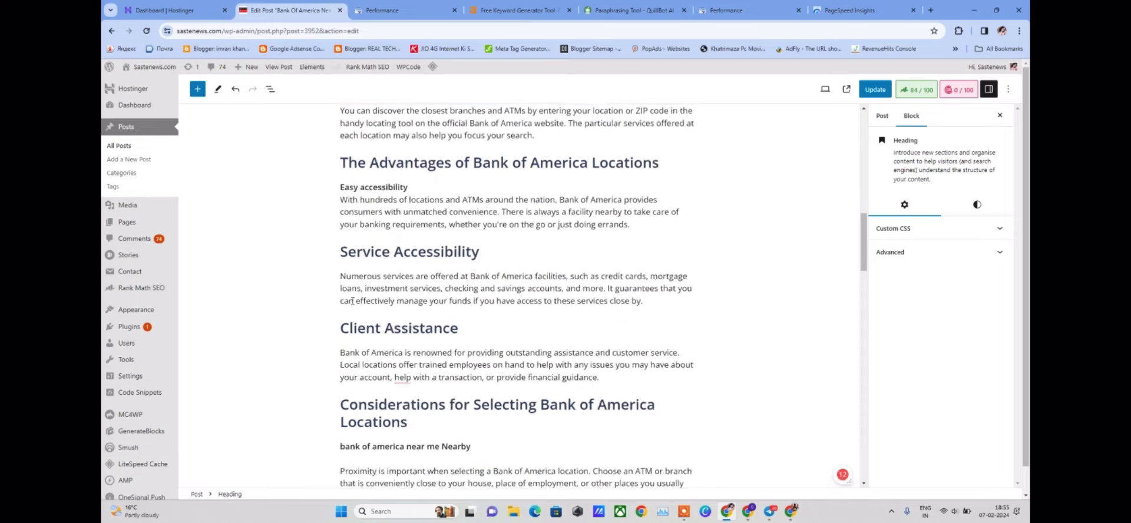
- Leave the post editor without saving the changes and browse the list of all posts
{"action": "left_click", "coordinate": [120, 145]}
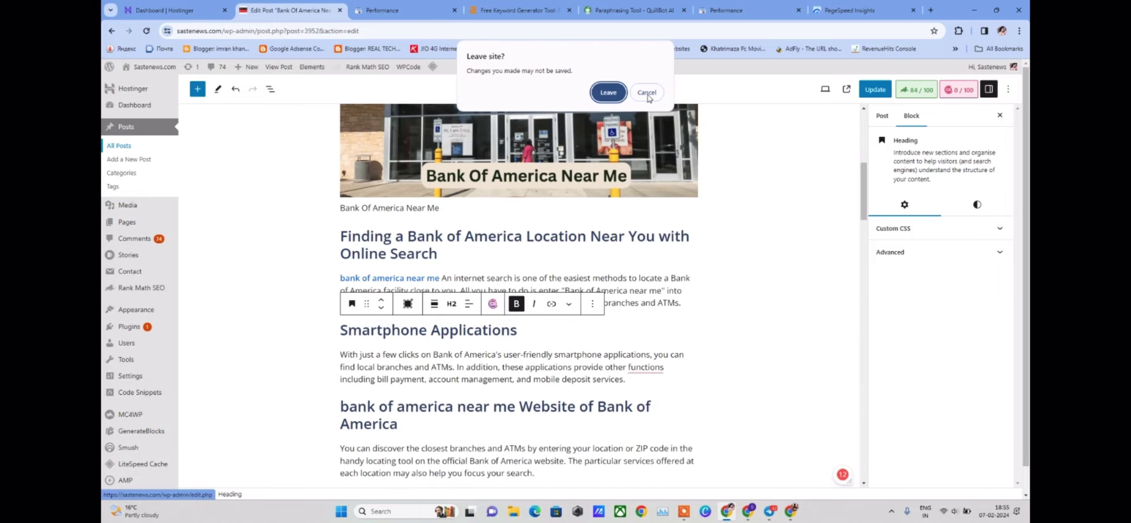
{"action": "left_click", "coordinate": [607, 94]}
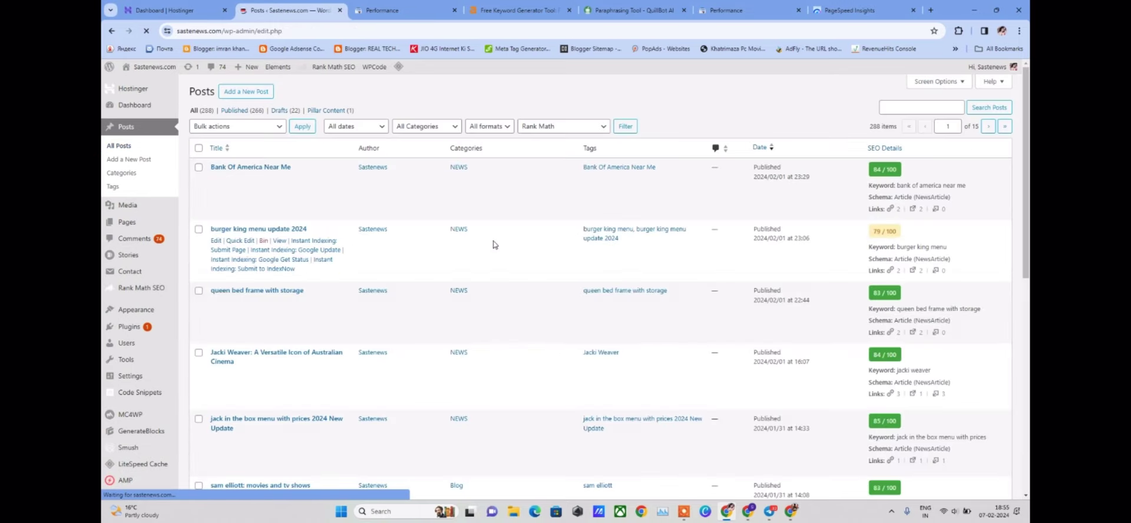
{"action": "scroll", "coordinate": [493, 245], "scroll_direction": "down", "scroll_amount": 5}
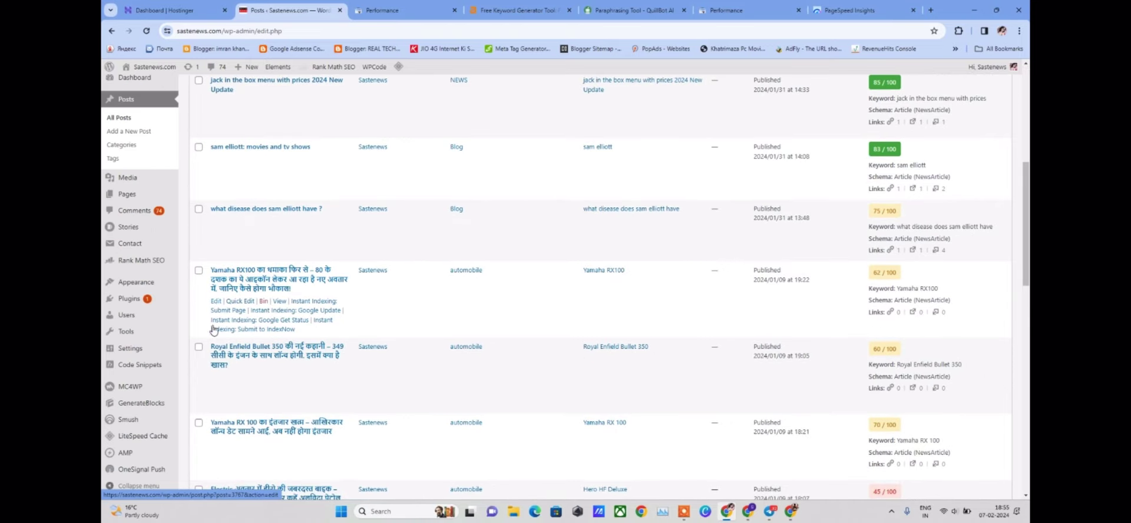
- Open the Royal Enfield Bullet 350 post for editing and examine its title, subheadings, paragraphs and image placement
{"action": "left_click", "coordinate": [217, 378]}
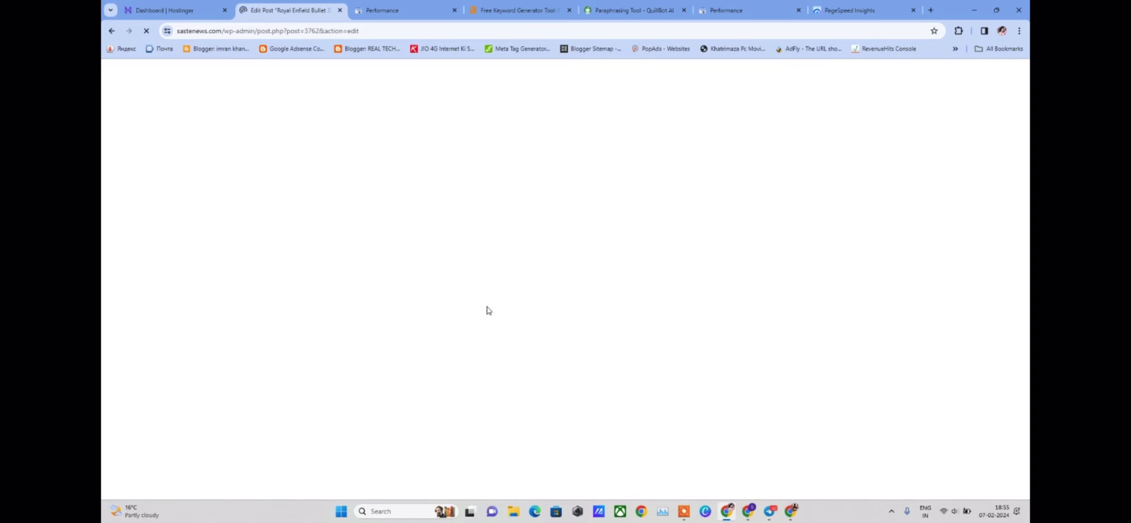
{"action": "scroll", "coordinate": [487, 310], "scroll_direction": "down", "scroll_amount": 3}
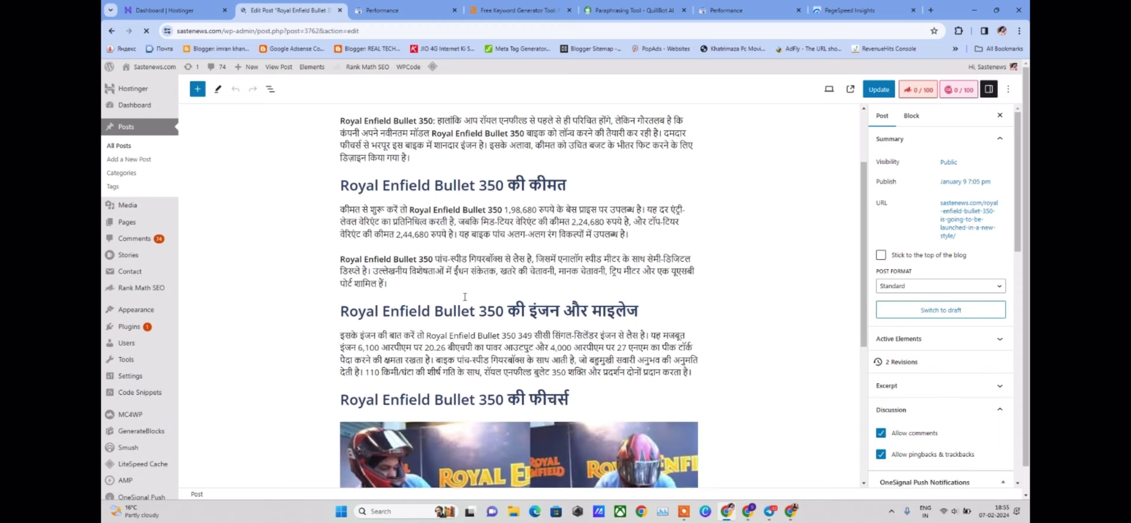
{"action": "scroll", "coordinate": [421, 280], "scroll_direction": "up", "scroll_amount": 3}
{"action": "scroll", "coordinate": [421, 280], "scroll_direction": "down", "scroll_amount": 6}
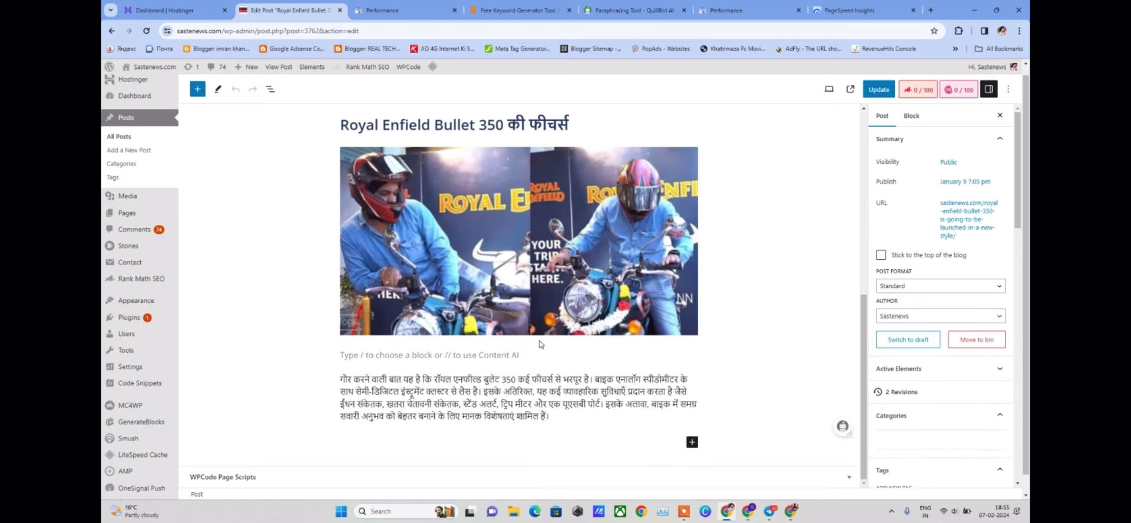
{"action": "scroll", "coordinate": [451, 314], "scroll_direction": "up", "scroll_amount": 2}
{"action": "scroll", "coordinate": [451, 315], "scroll_direction": "up", "scroll_amount": 1}
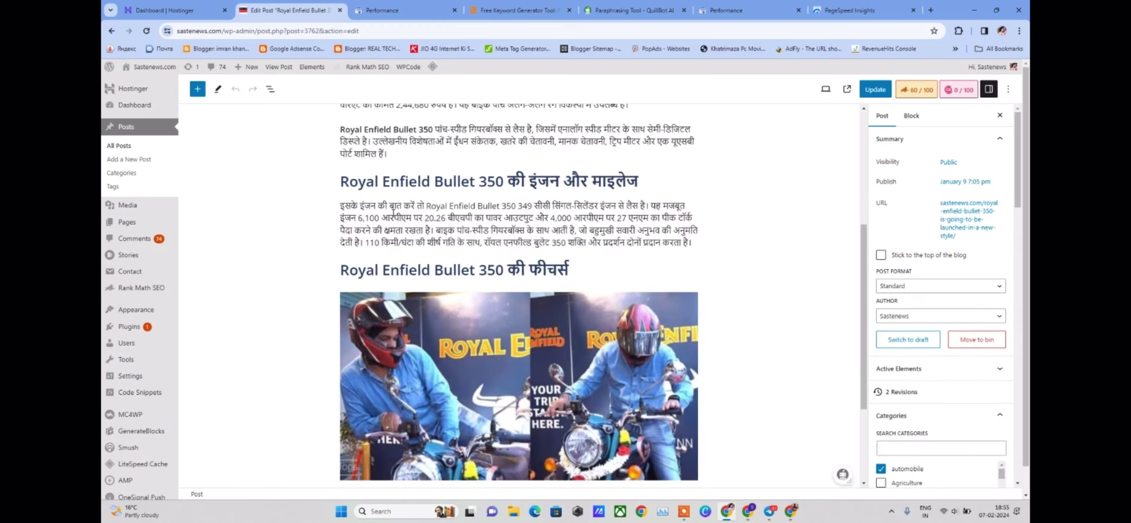
{"action": "scroll", "coordinate": [392, 201], "scroll_direction": "up", "scroll_amount": 6}
{"action": "scroll", "coordinate": [388, 220], "scroll_direction": "up", "scroll_amount": 2}
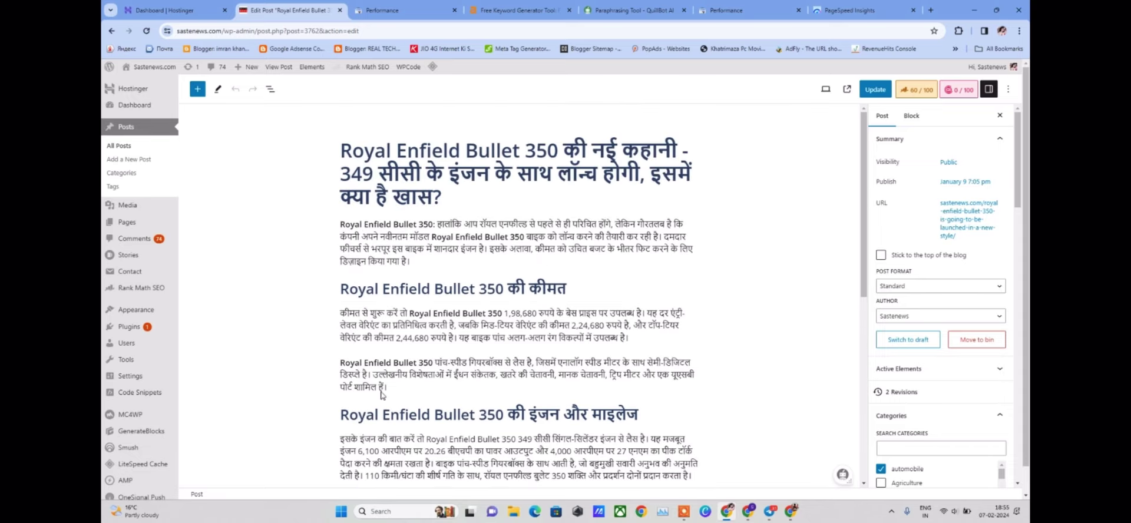
{"action": "scroll", "coordinate": [384, 396], "scroll_direction": "down", "scroll_amount": 2}
{"action": "scroll", "coordinate": [475, 337], "scroll_direction": "up", "scroll_amount": 2}
{"action": "scroll", "coordinate": [484, 338], "scroll_direction": "down", "scroll_amount": 3}
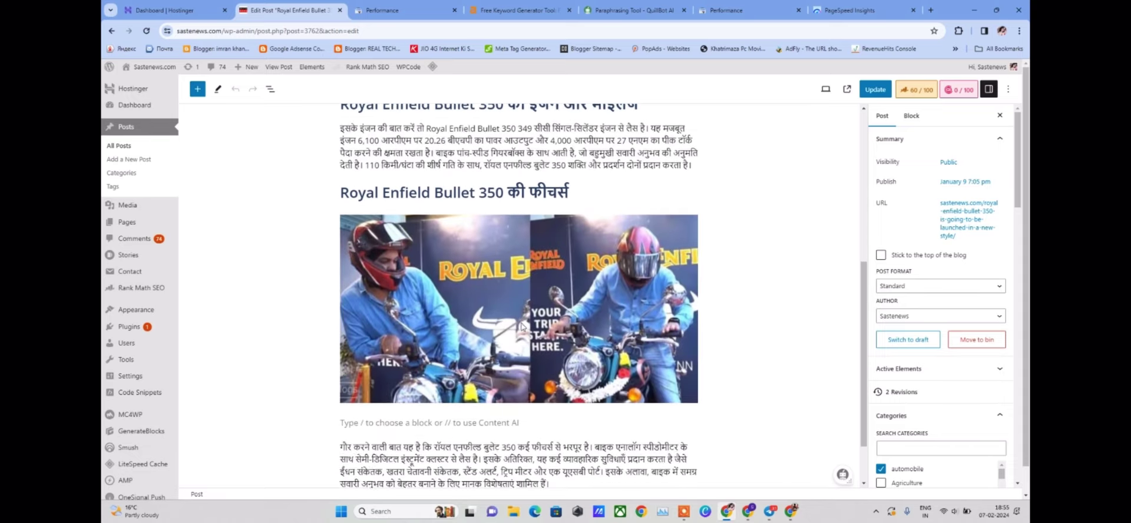
{"action": "scroll", "coordinate": [489, 383], "scroll_direction": "up", "scroll_amount": 3}
{"action": "scroll", "coordinate": [457, 266], "scroll_direction": "down", "scroll_amount": 5}
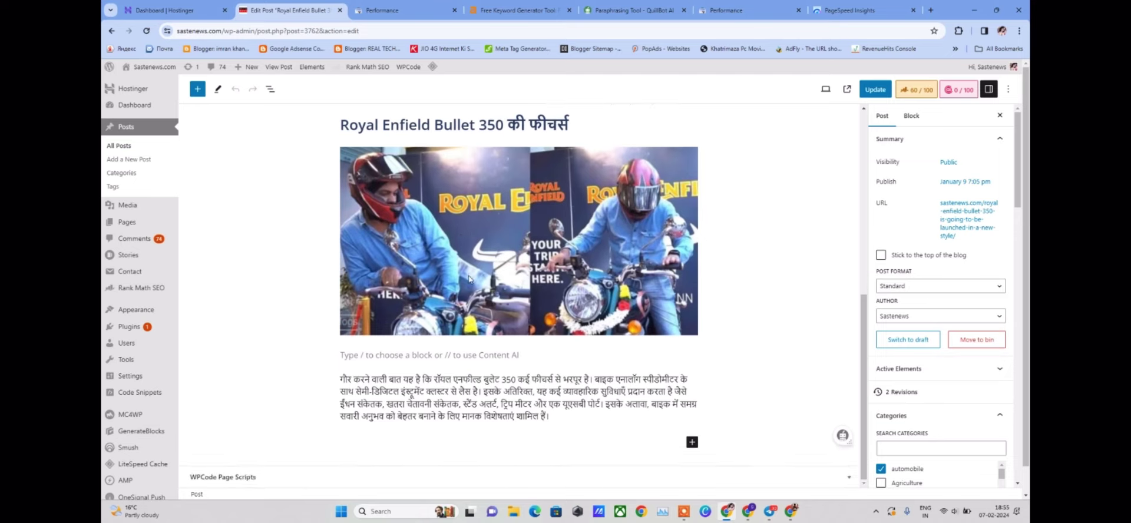
{"action": "scroll", "coordinate": [472, 280], "scroll_direction": "up", "scroll_amount": 5}
{"action": "scroll", "coordinate": [498, 416], "scroll_direction": "down", "scroll_amount": 5}
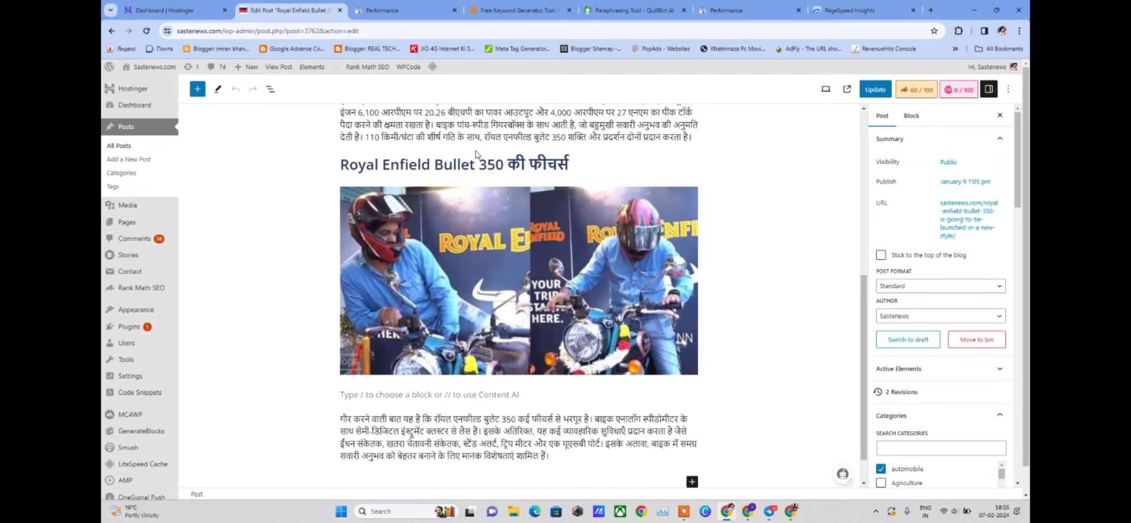
- Inspect the heading block above the Royal Enfield image and the engine paragraph before it, then return to the post's title
{"action": "left_click", "coordinate": [461, 164]}
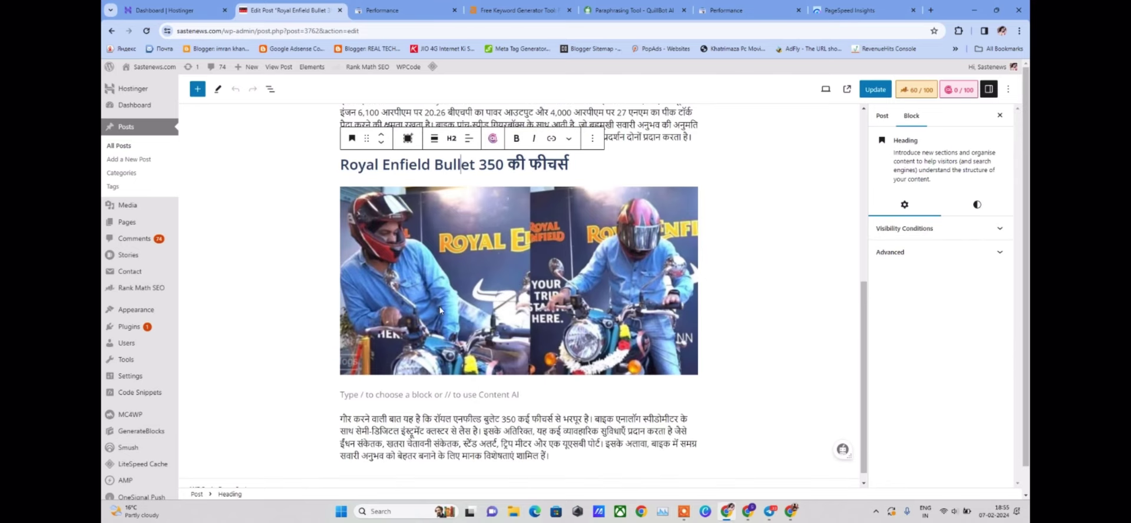
{"action": "scroll", "coordinate": [450, 256], "scroll_direction": "up", "scroll_amount": 3}
{"action": "left_click", "coordinate": [442, 255]}
{"action": "scroll", "coordinate": [598, 398], "scroll_direction": "down", "scroll_amount": 3}
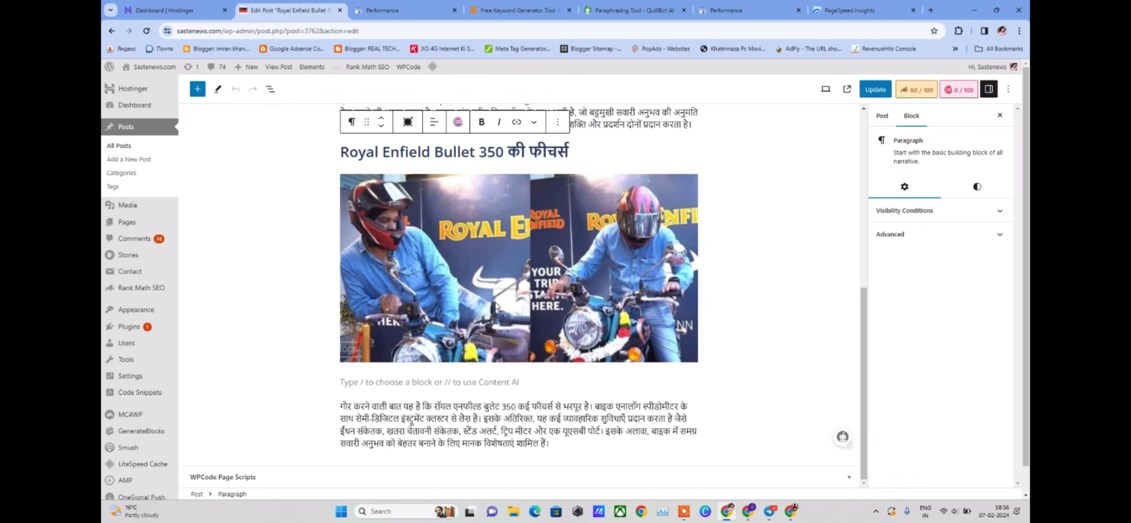
{"action": "scroll", "coordinate": [506, 312], "scroll_direction": "up", "scroll_amount": 10}
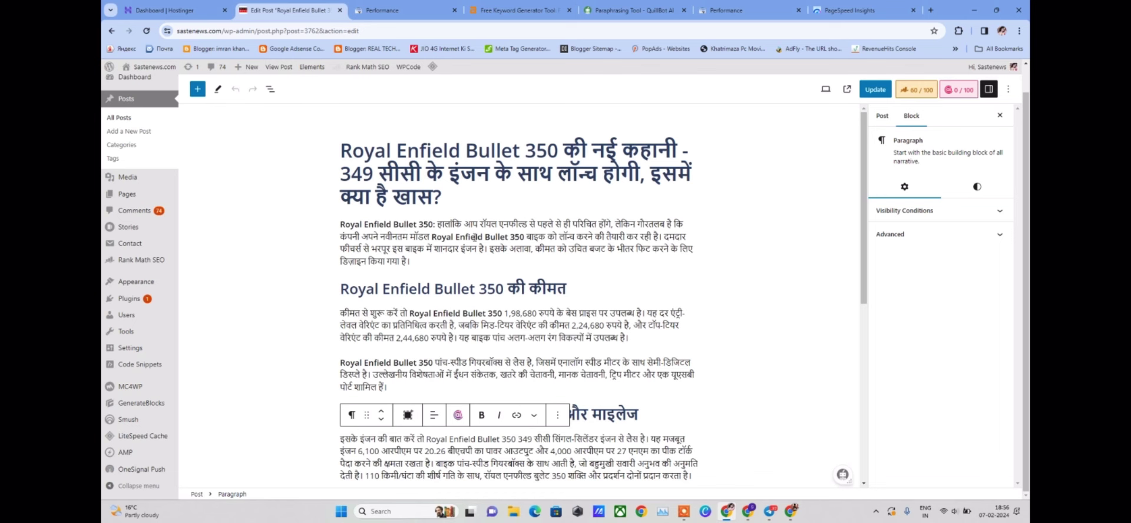
- Search Google for "image size converter" in a new browser tab
{"action": "left_click", "coordinate": [931, 10]}
{"action": "left_click", "coordinate": [817, 34]}
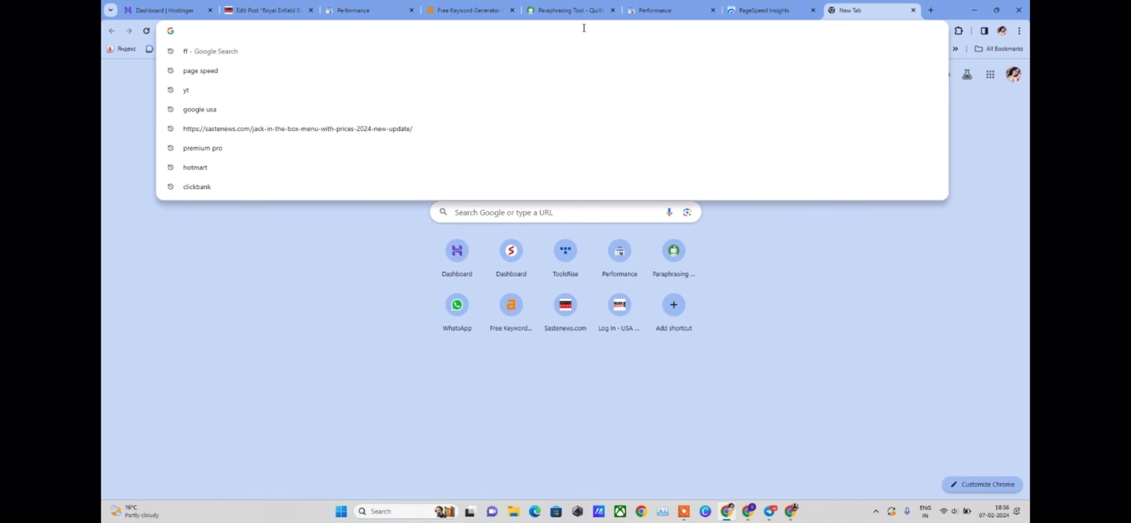
{"action": "type", "text": "ima"}
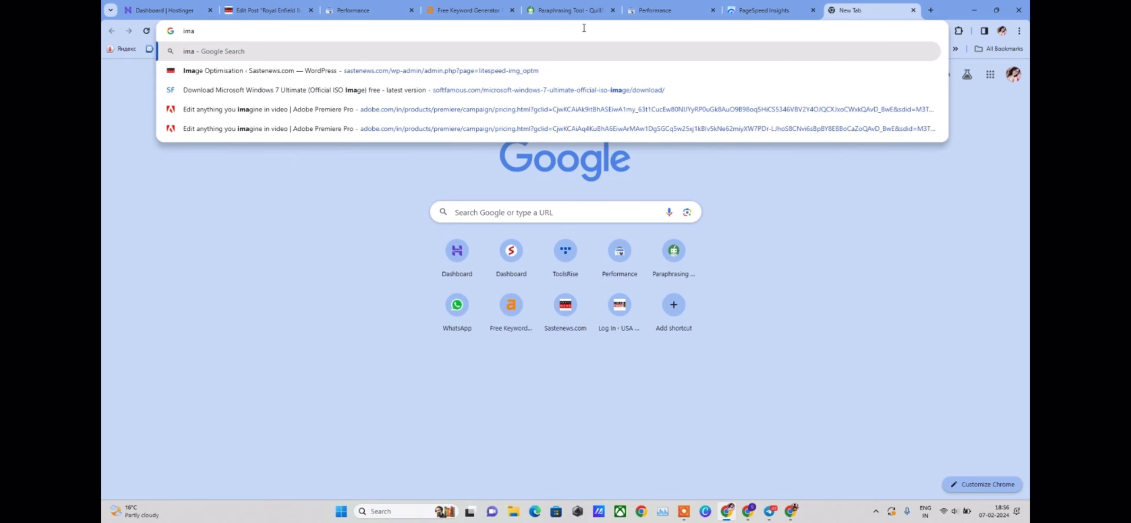
{"action": "type", "text": "ze"}
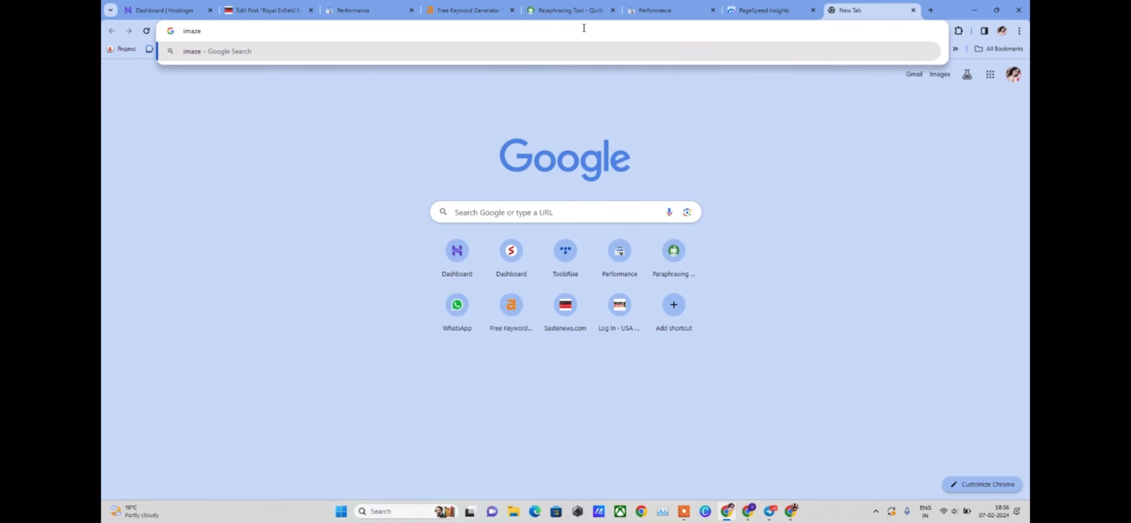
{"action": "key", "text": "BackSpace"}
{"action": "key", "text": "BackSpace"}
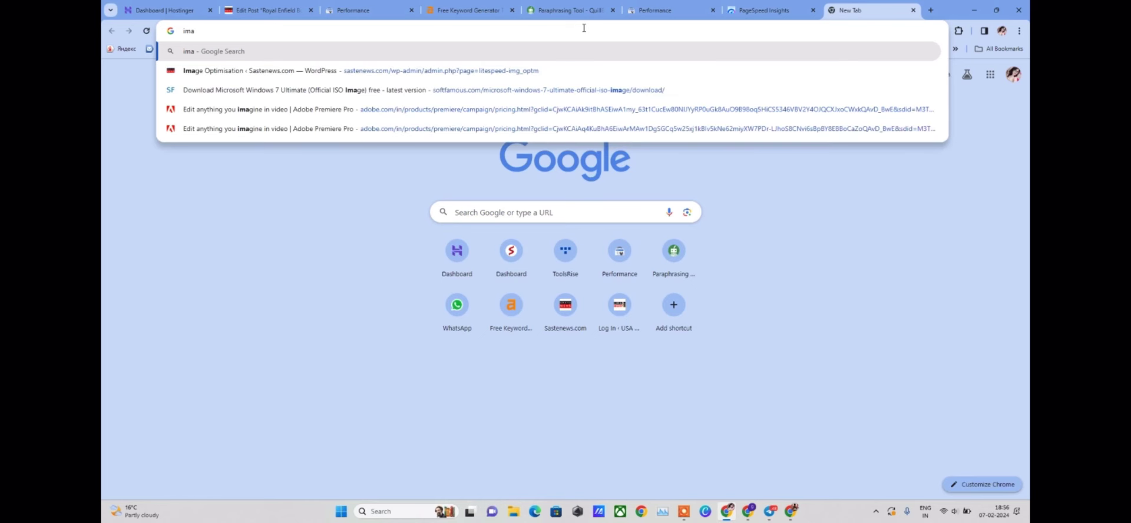
{"action": "type", "text": "ge"}
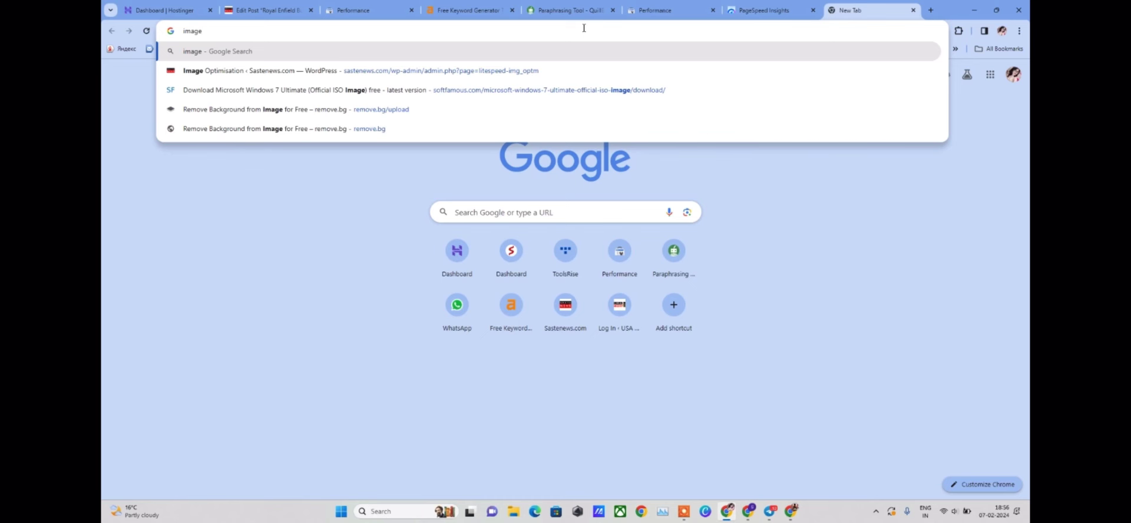
{"action": "type", "text": " size co"}
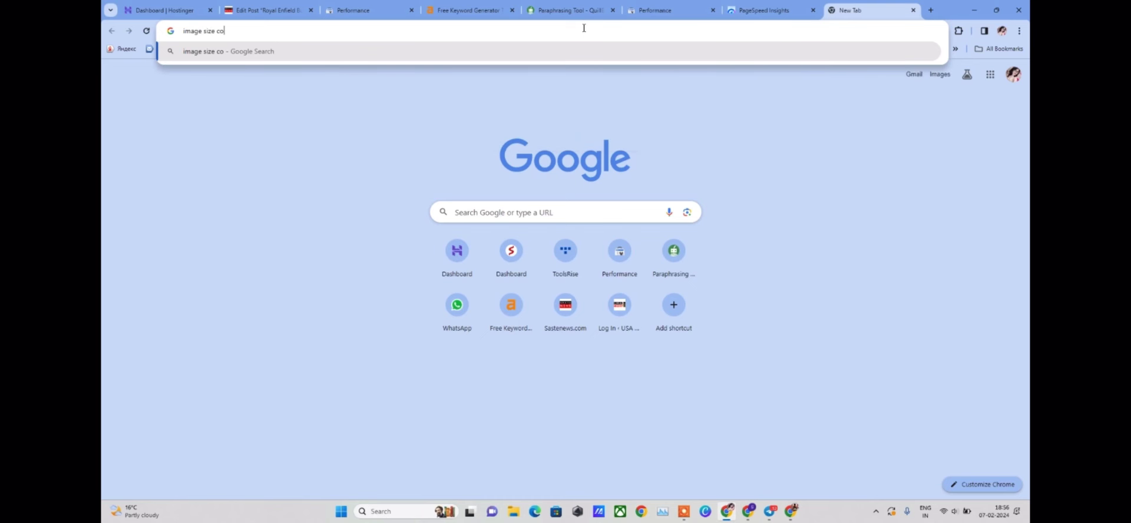
{"action": "type", "text": "nverter"}
{"action": "key", "text": "Return"}
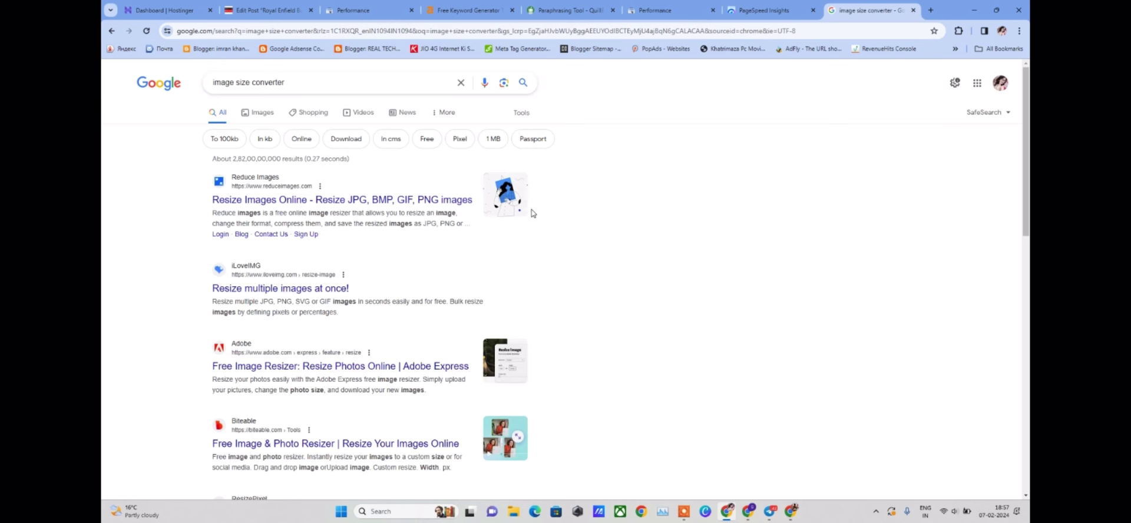
- Return to the mobile PageSpeed Insights report and review its category scores, performance score and metrics
{"action": "key", "text": "ctrl+shift+Tab"}
{"action": "scroll", "coordinate": [440, 312], "scroll_direction": "down", "scroll_amount": 3}
{"action": "scroll", "coordinate": [354, 360], "scroll_direction": "down", "scroll_amount": 2}
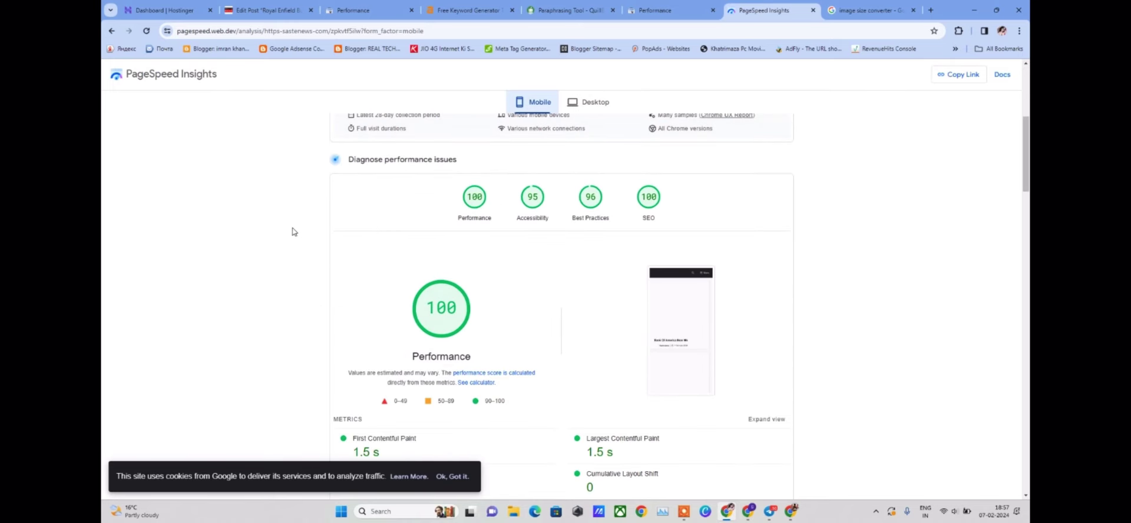
{"action": "left_click_drag", "start_coordinate": [344, 195], "coordinate": [592, 373]}
{"action": "scroll", "coordinate": [593, 372], "scroll_direction": "down", "scroll_amount": 2}
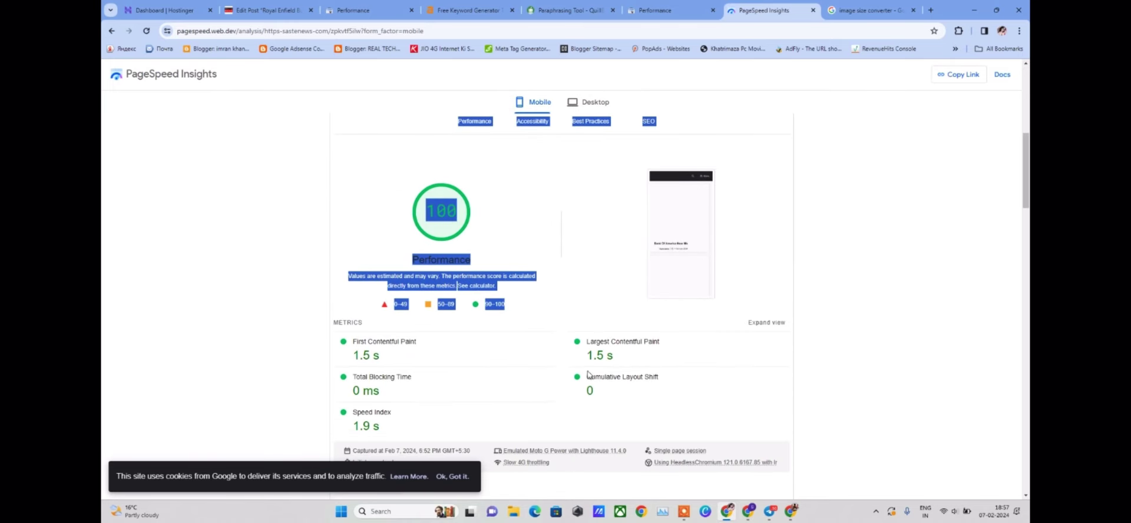
{"action": "left_click_drag", "start_coordinate": [310, 334], "coordinate": [619, 417]}
{"action": "left_click", "coordinate": [241, 252]}
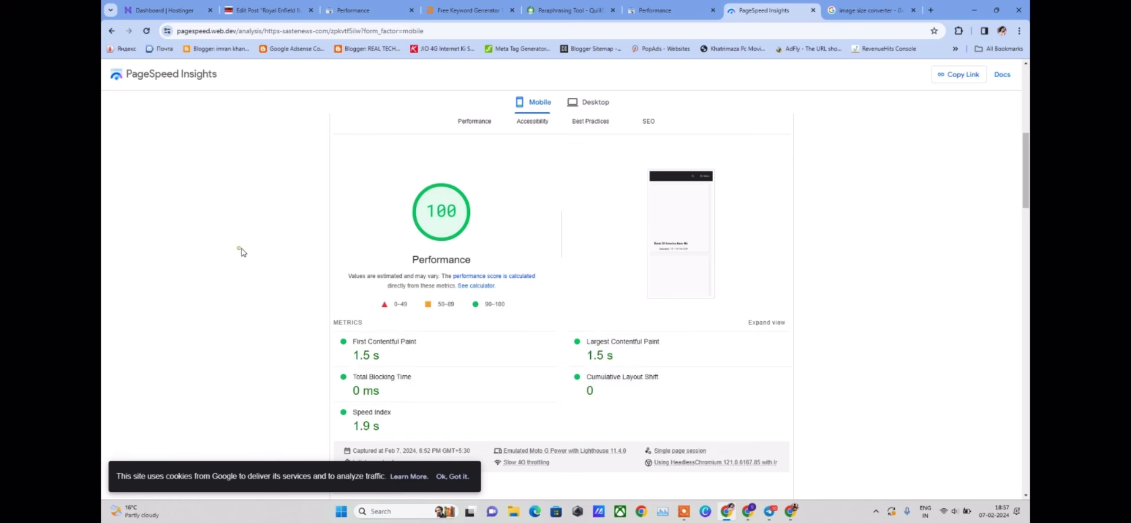
- Compare the Core Web Vitals assessment with the performance diagnosis in the mobile report for sastenews.com
{"action": "scroll", "coordinate": [594, 380], "scroll_direction": "up", "scroll_amount": 5}
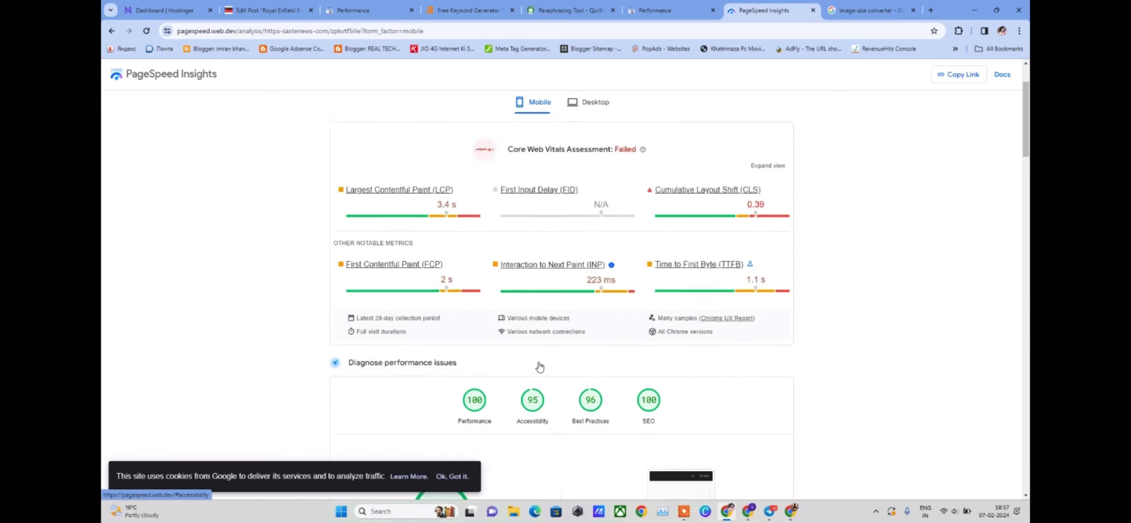
{"action": "scroll", "coordinate": [536, 333], "scroll_direction": "down", "scroll_amount": 5}
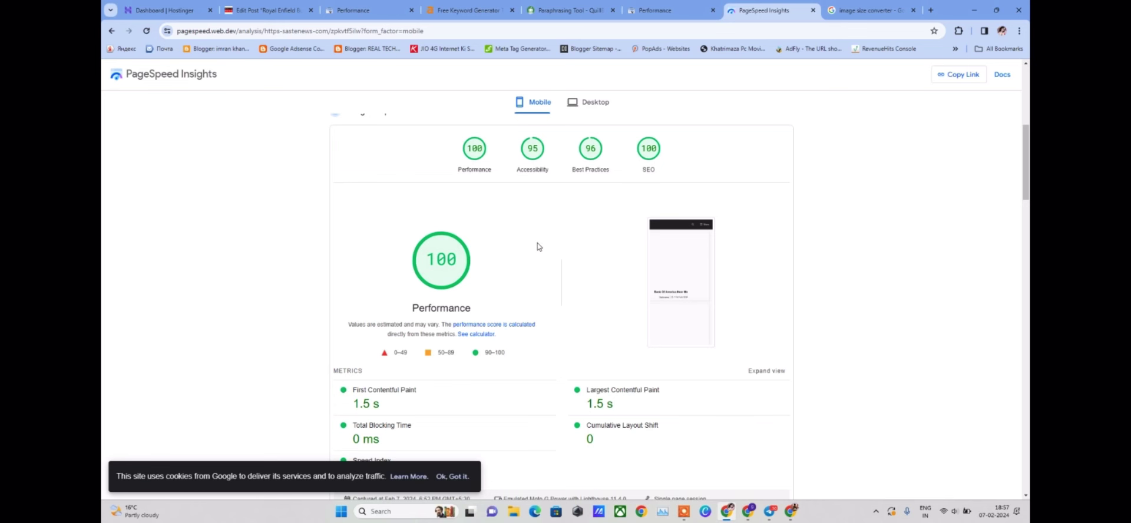
{"action": "left_click_drag", "start_coordinate": [331, 222], "coordinate": [595, 369]}
{"action": "left_click", "coordinate": [596, 369]}
{"action": "scroll", "coordinate": [527, 330], "scroll_direction": "up", "scroll_amount": 6}
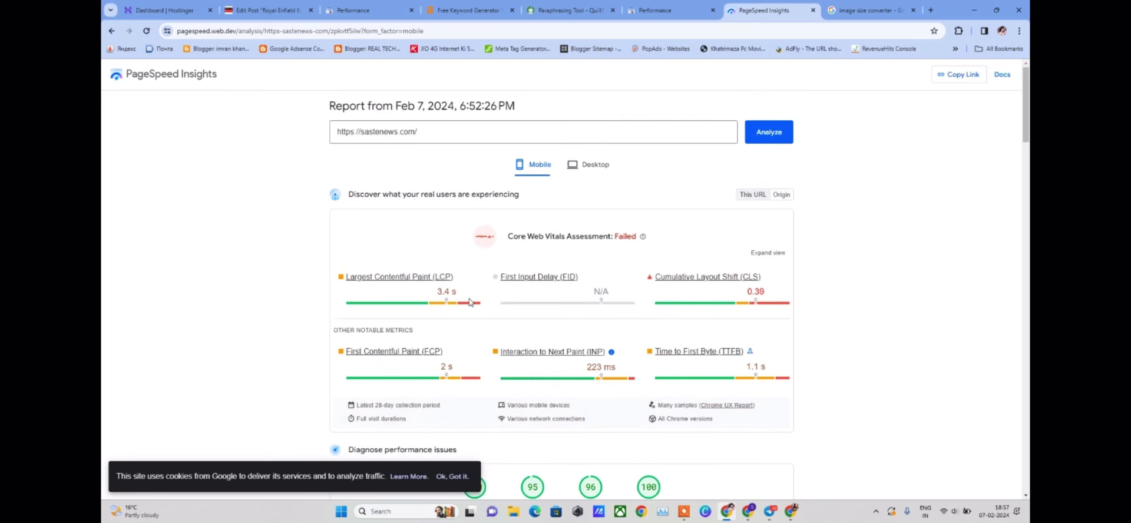
{"action": "scroll", "coordinate": [548, 315], "scroll_direction": "down", "scroll_amount": 6}
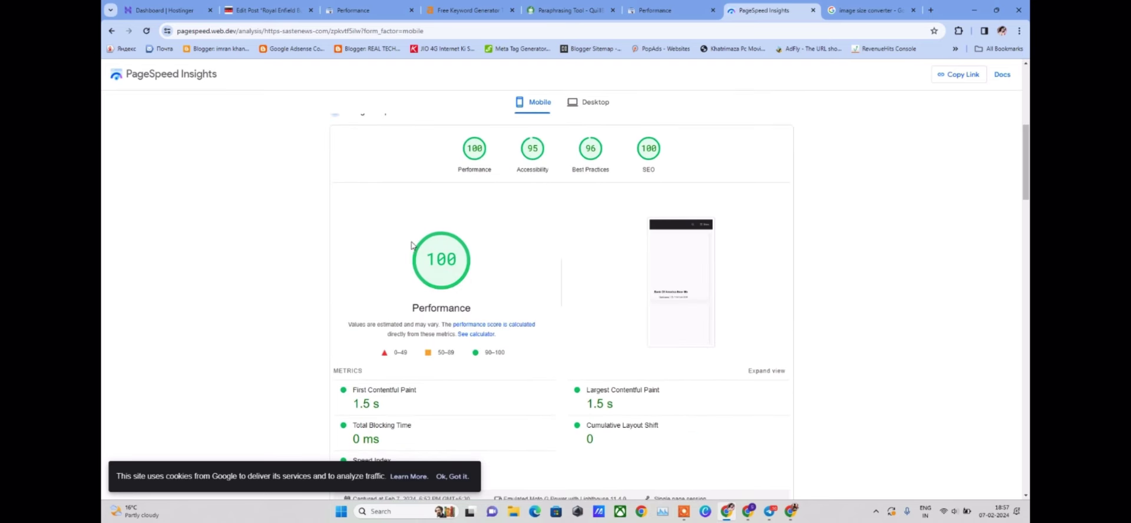
{"action": "scroll", "coordinate": [384, 324], "scroll_direction": "up", "scroll_amount": 6}
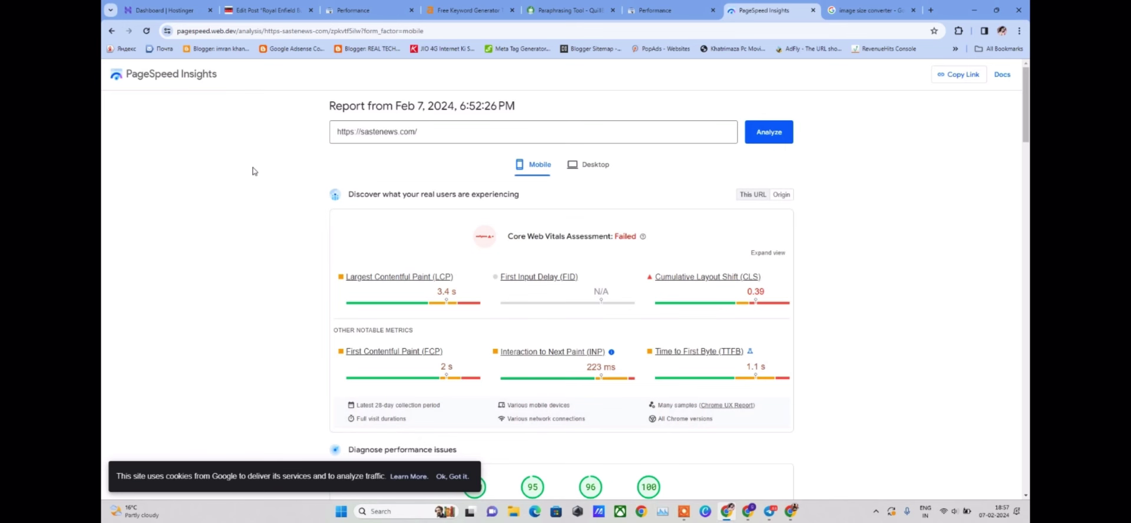
- Open the WordPress site's installed plugins and review the whole list, including AddToAny Share Buttons and Insert Script In Headers And Footers
{"action": "left_click", "coordinate": [265, 10]}
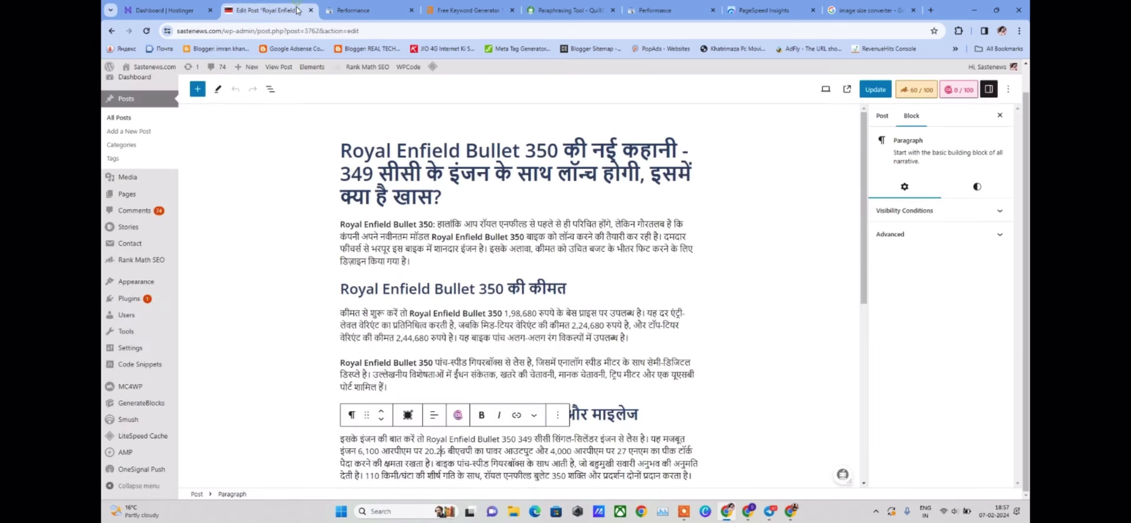
{"action": "mouse_move", "coordinate": [124, 298]}
{"action": "left_click", "coordinate": [194, 299]}
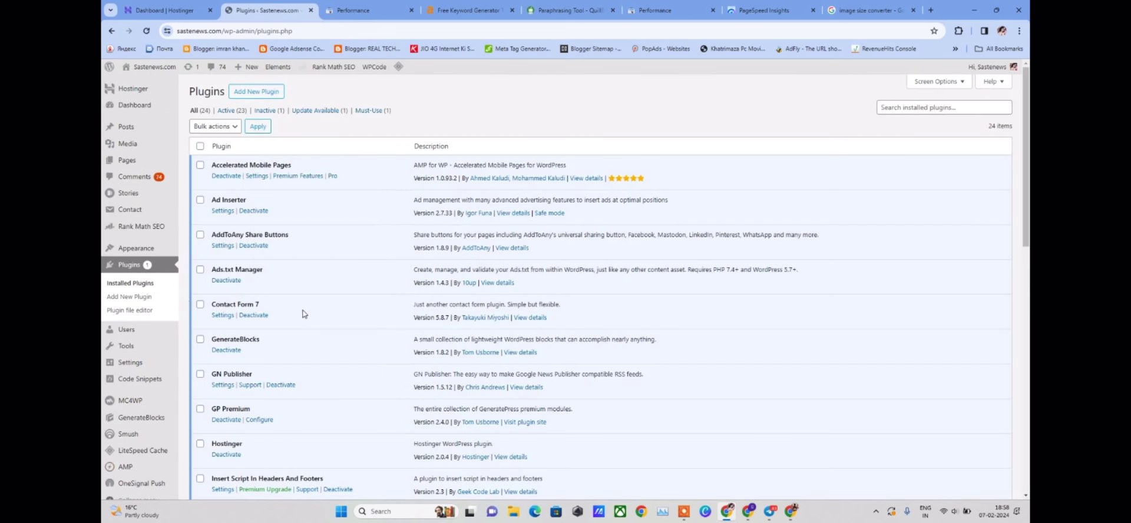
{"action": "triple_click", "coordinate": [210, 236]}
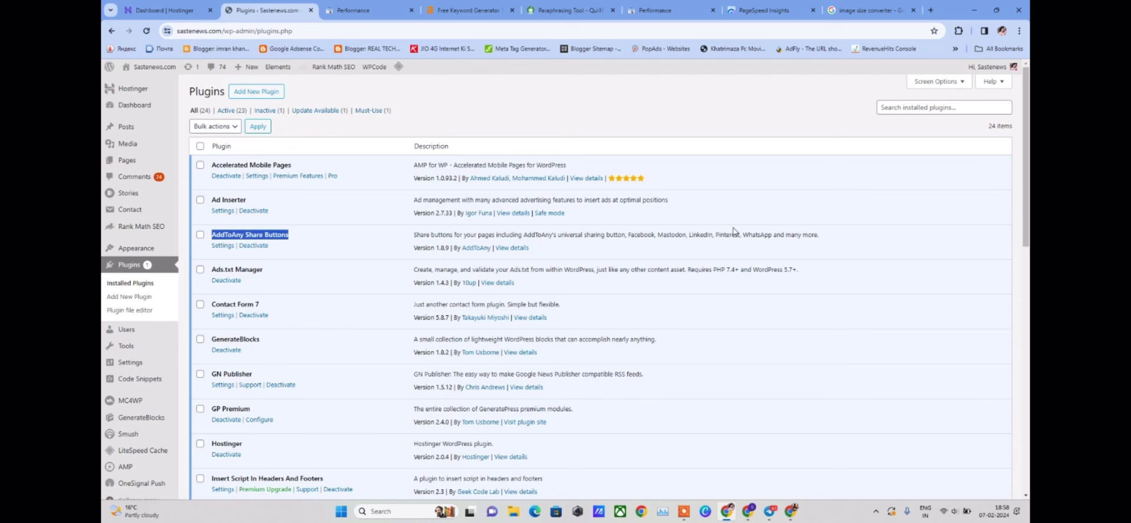
{"action": "left_click", "coordinate": [760, 123]}
{"action": "scroll", "coordinate": [759, 122], "scroll_direction": "down", "scroll_amount": 3}
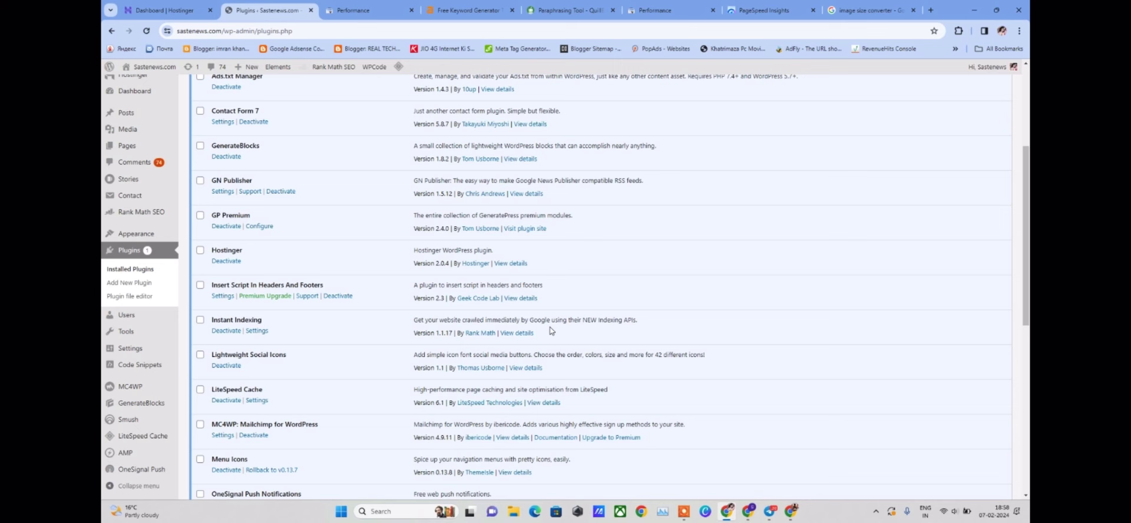
{"action": "left_click", "coordinate": [347, 291]}
{"action": "left_click_drag", "start_coordinate": [346, 293], "coordinate": [349, 272]}
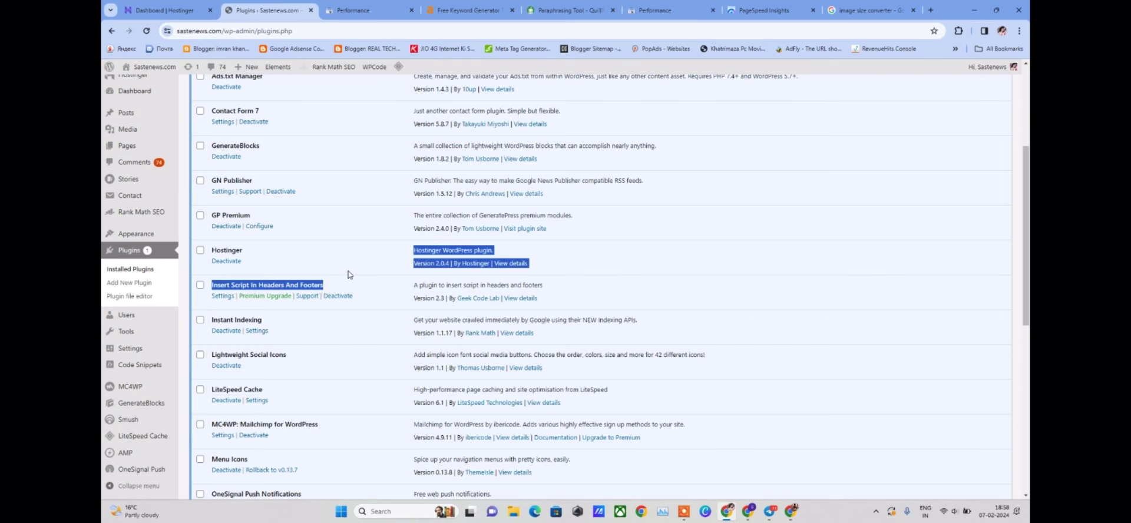
{"action": "left_click", "coordinate": [1024, 364]}
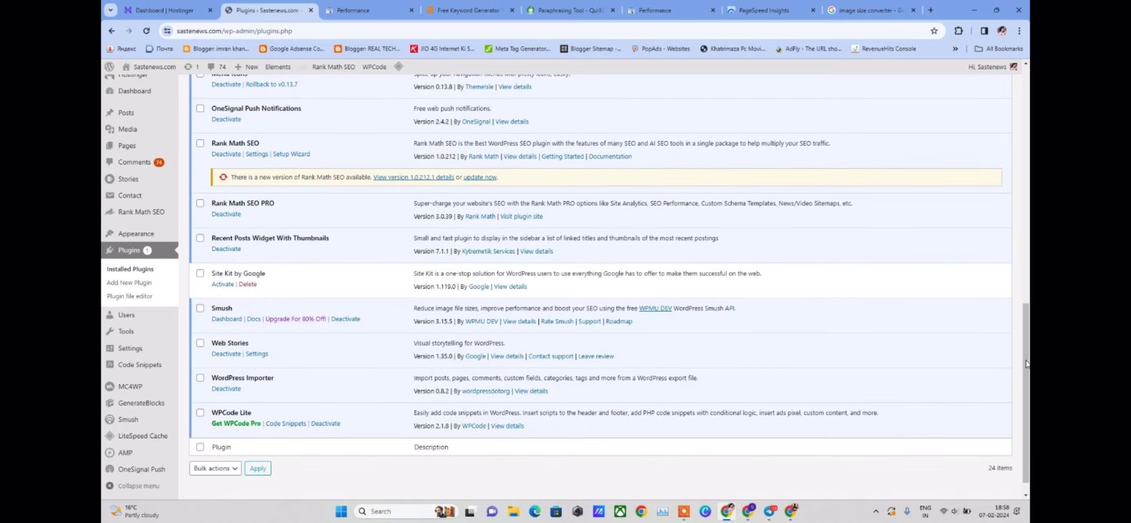
{"action": "left_click_drag", "start_coordinate": [1026, 364], "coordinate": [1020, 189]}
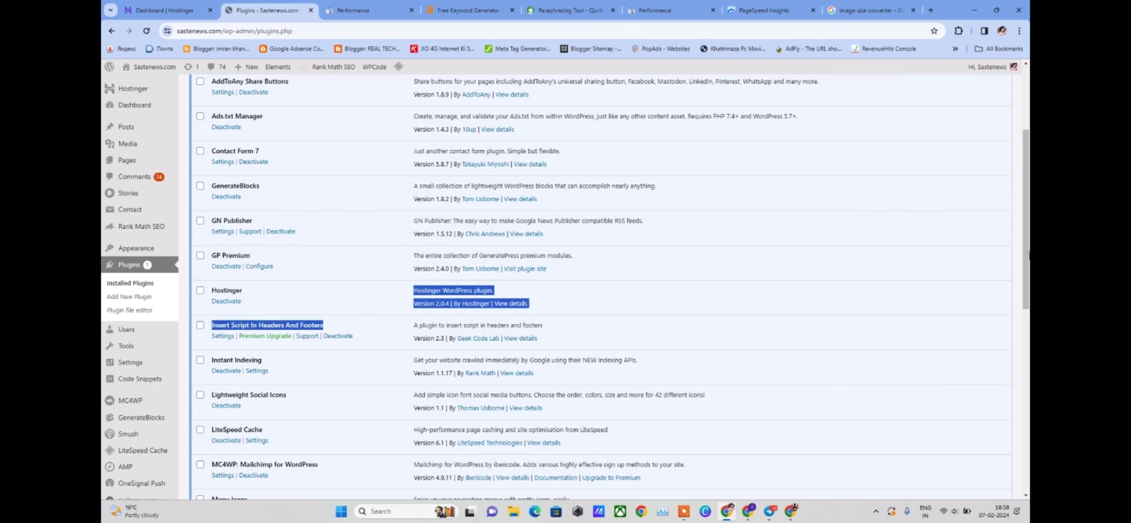
{"action": "scroll", "coordinate": [1028, 247], "scroll_direction": "up", "scroll_amount": 3}
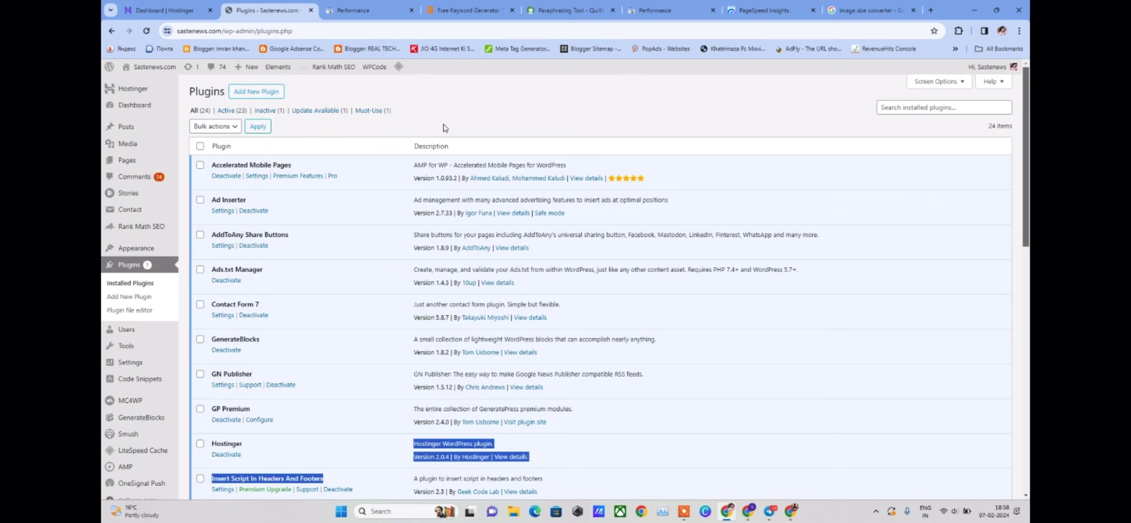
- Open the list of all posts, glance at the mobile PageSpeed Insights report again and return to the posts list
{"action": "left_click", "coordinate": [129, 127]}
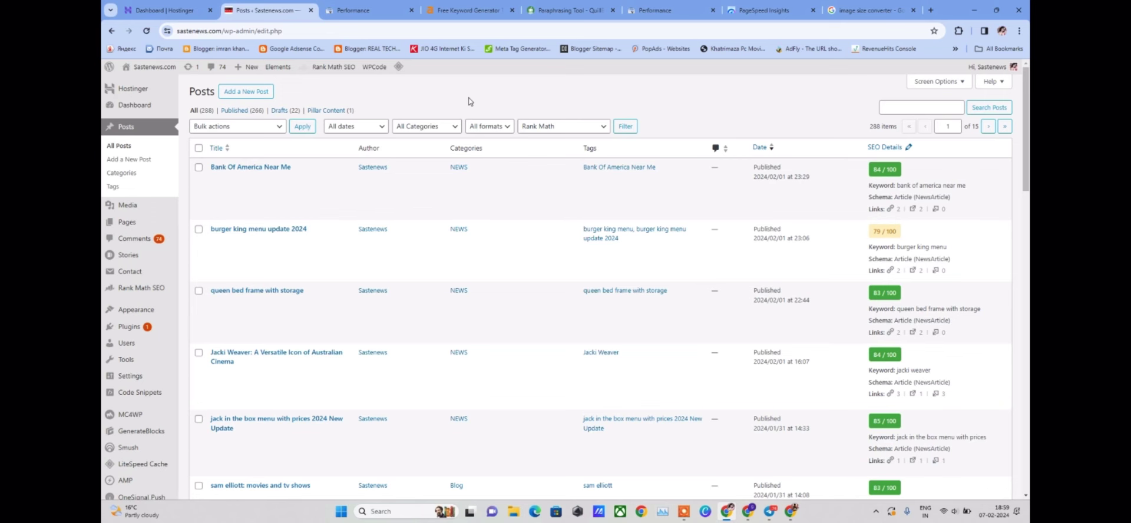
{"action": "left_click", "coordinate": [764, 10]}
{"action": "scroll", "coordinate": [459, 344], "scroll_direction": "down", "scroll_amount": 4}
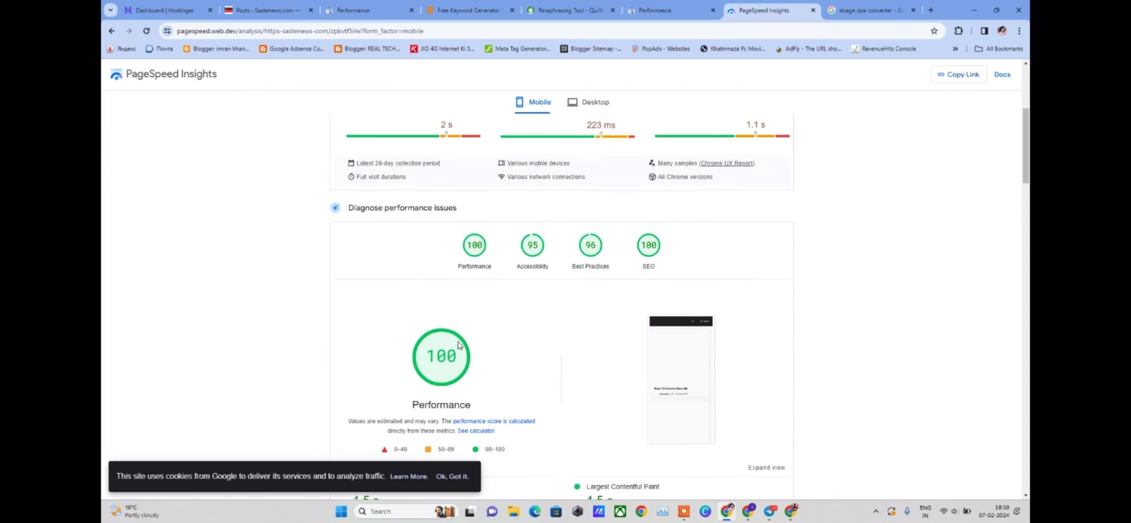
{"action": "scroll", "coordinate": [459, 344], "scroll_direction": "up", "scroll_amount": 4}
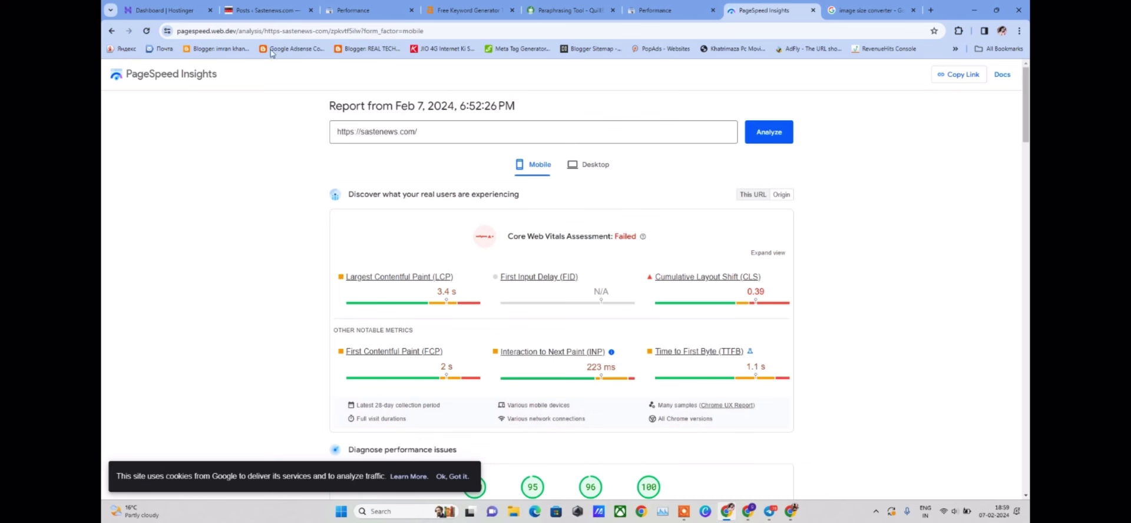
{"action": "left_click", "coordinate": [354, 10]}
{"action": "left_click", "coordinate": [273, 5]}
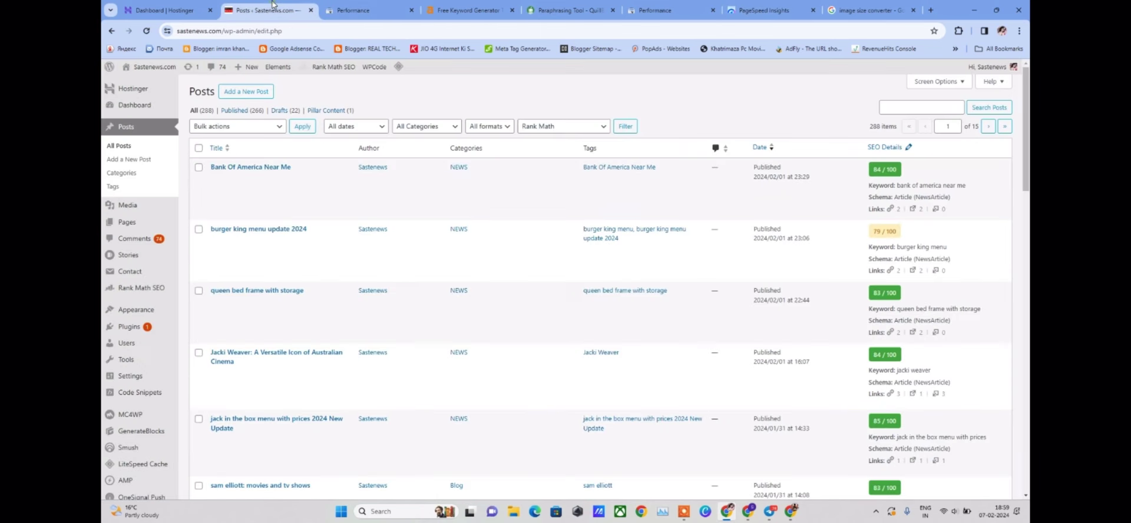